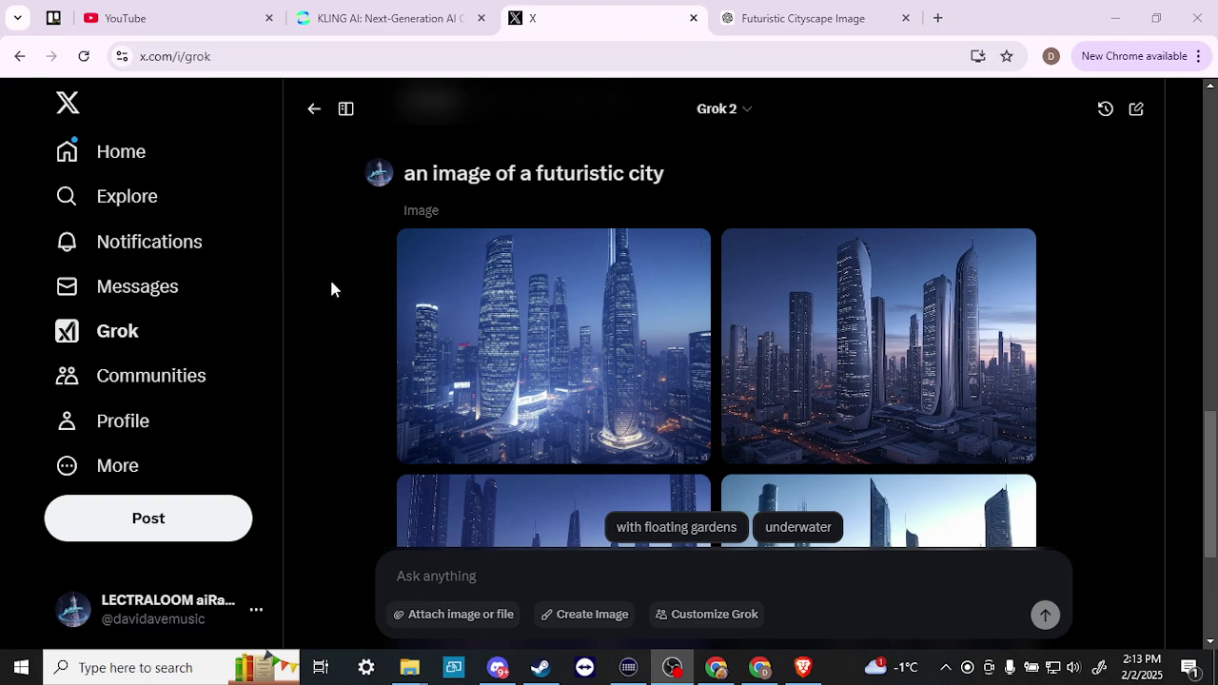
- Review the existing Grok conversation, including the written futuristic city concept and the four generated city images
scroll(331, 286, "up", 5)
scroll(331, 286, "down", 1)
scroll(332, 288, "down", 5)
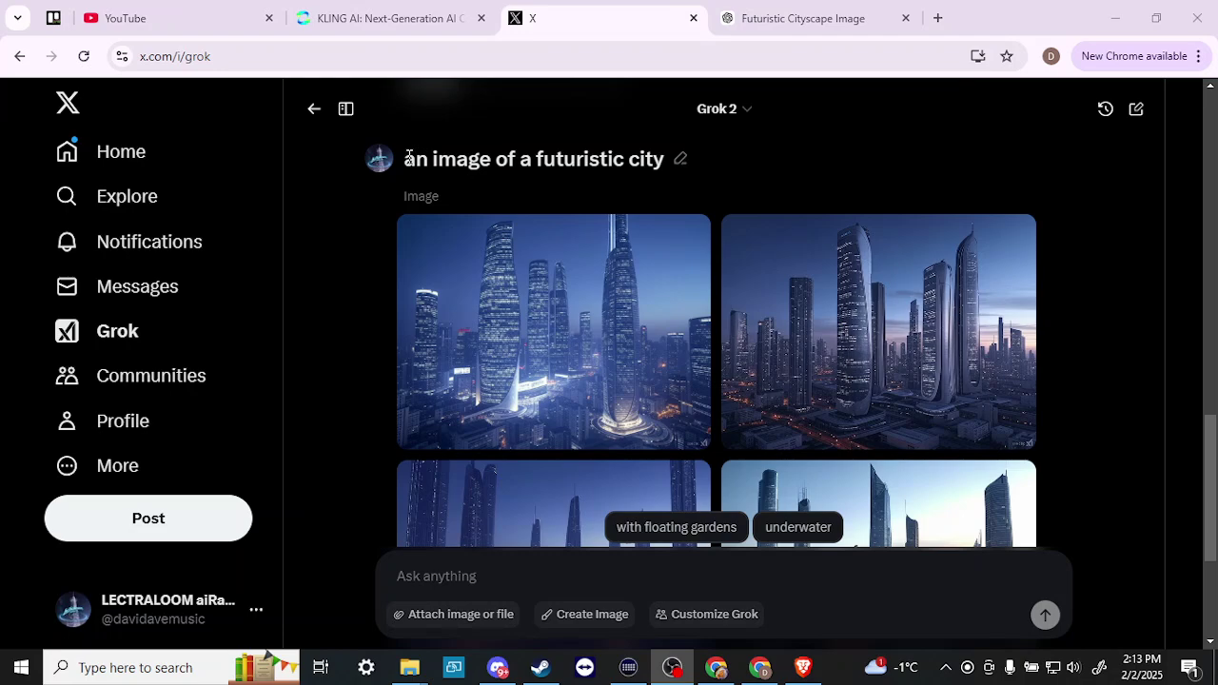
scroll(409, 157, "up", 10)
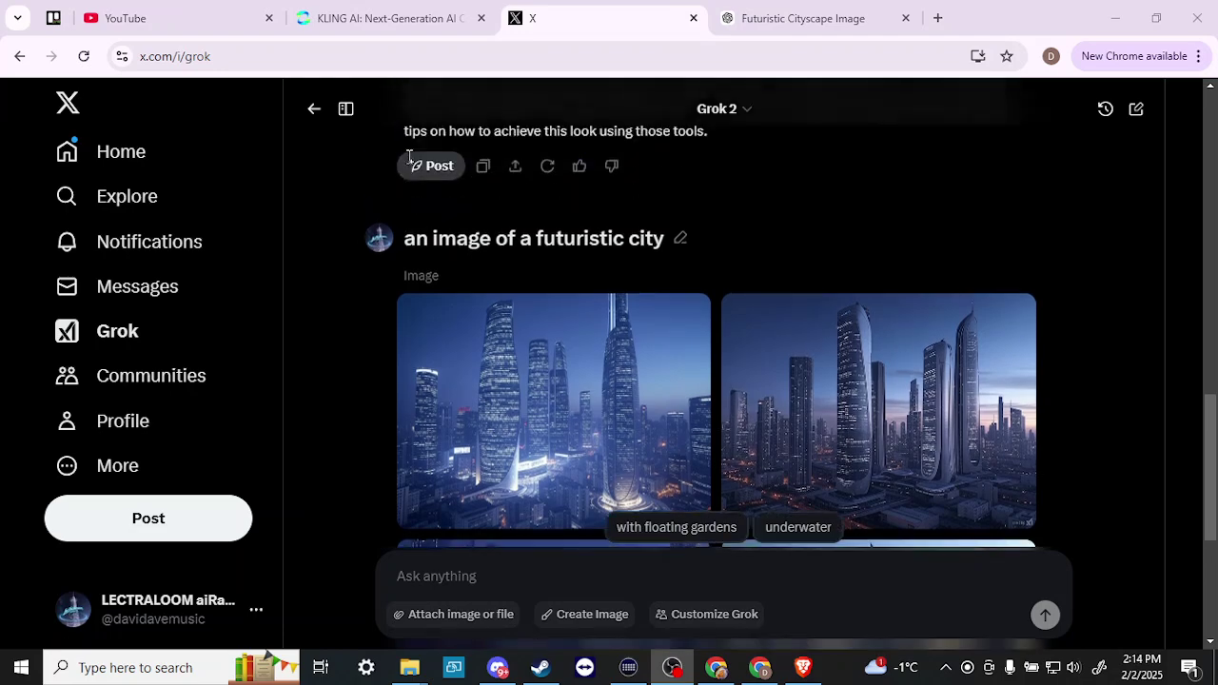
scroll(408, 157, "up", 4)
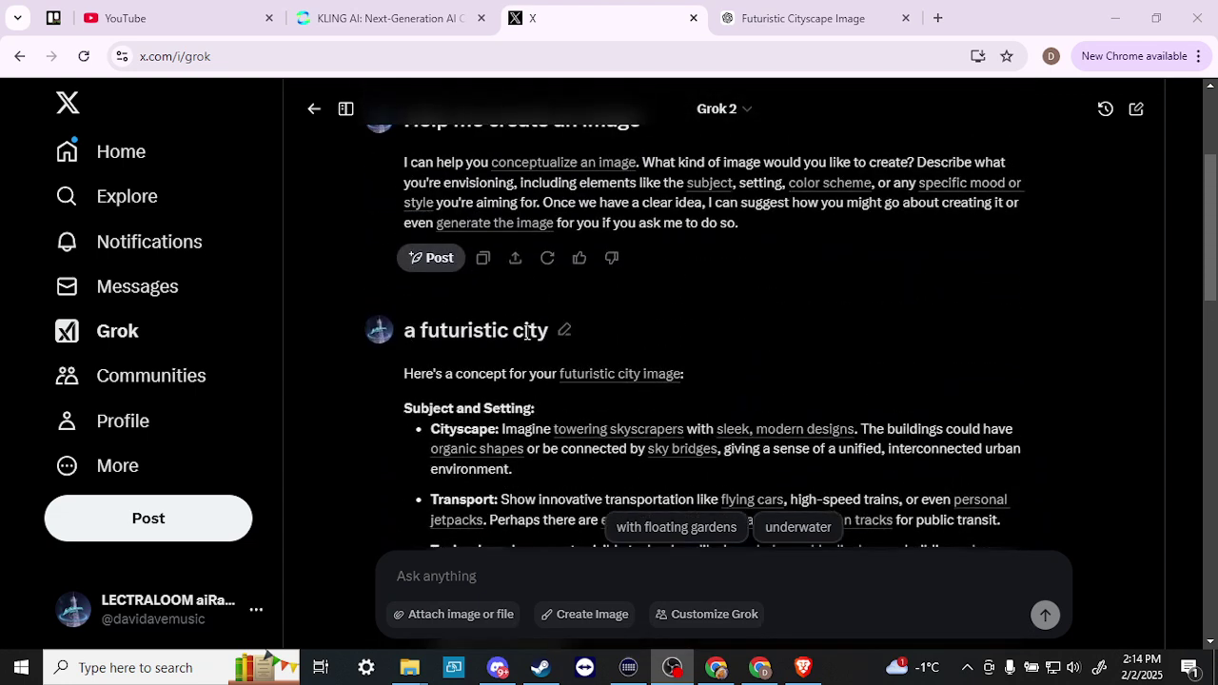
scroll(526, 332, "down", 3)
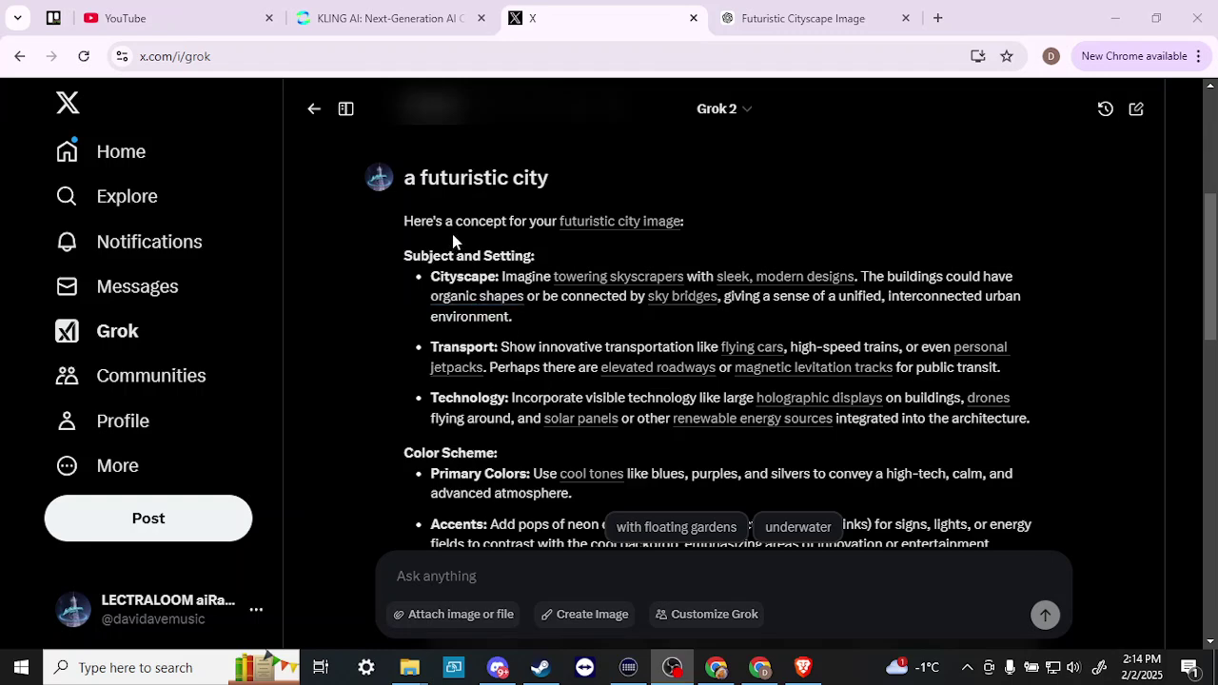
scroll(503, 417, "down", 4)
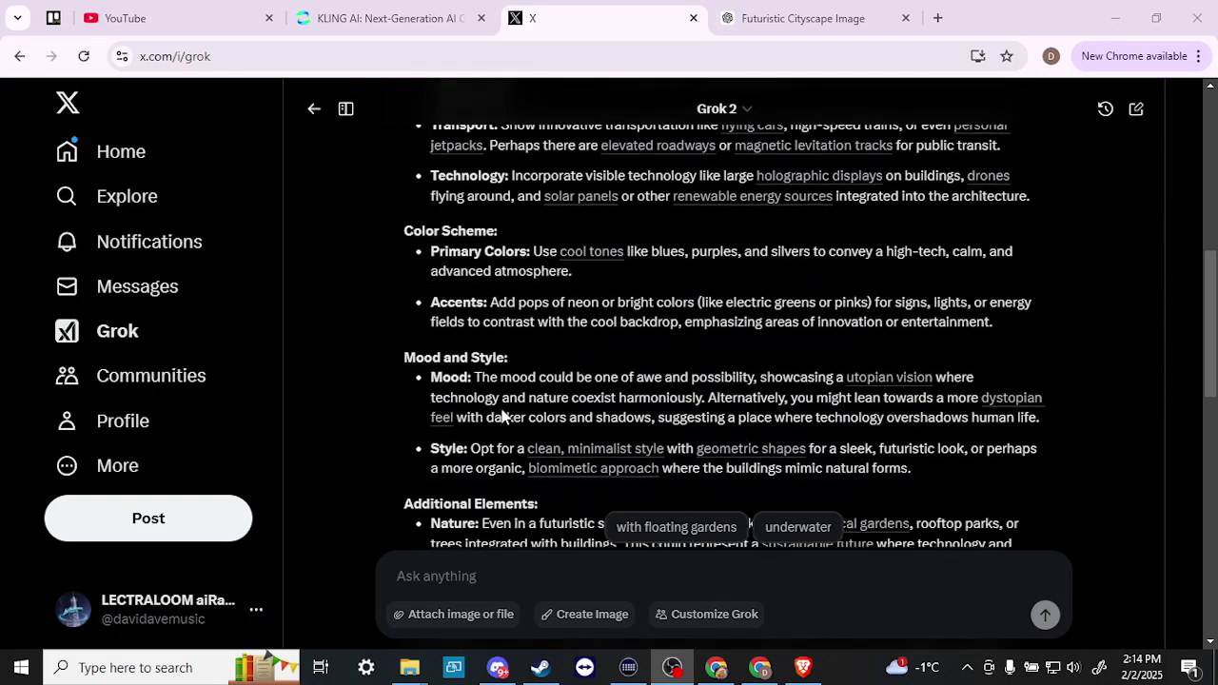
scroll(503, 417, "down", 12)
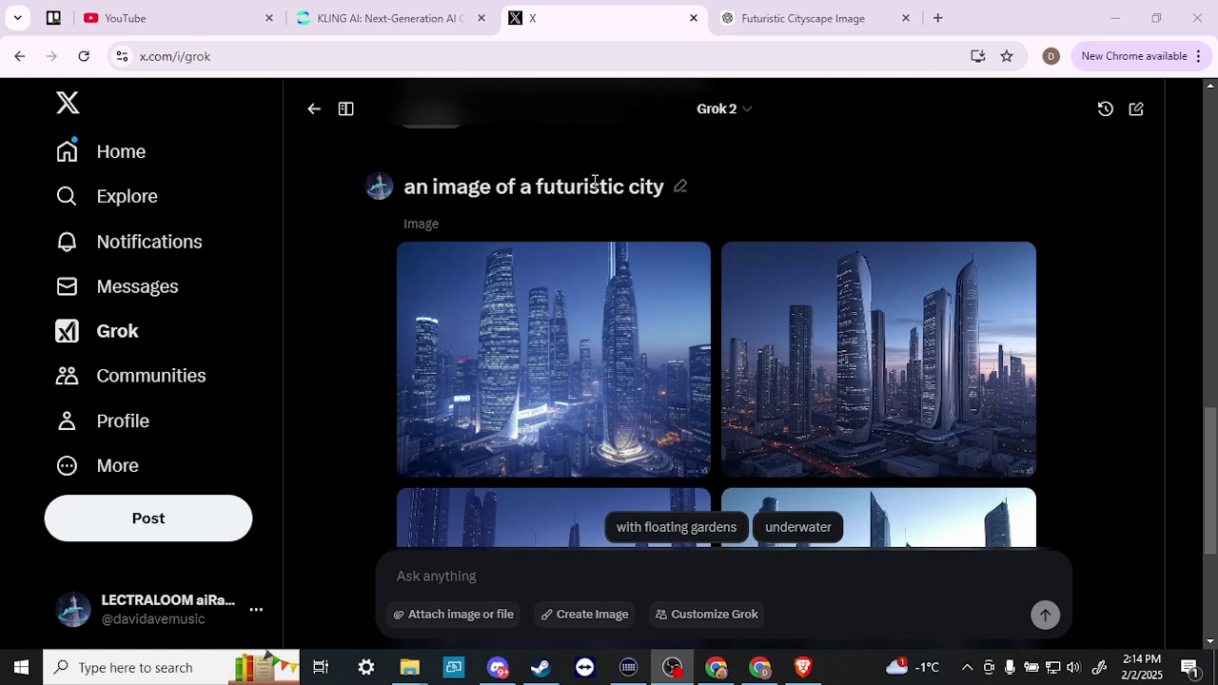
scroll(595, 181, "down", 3)
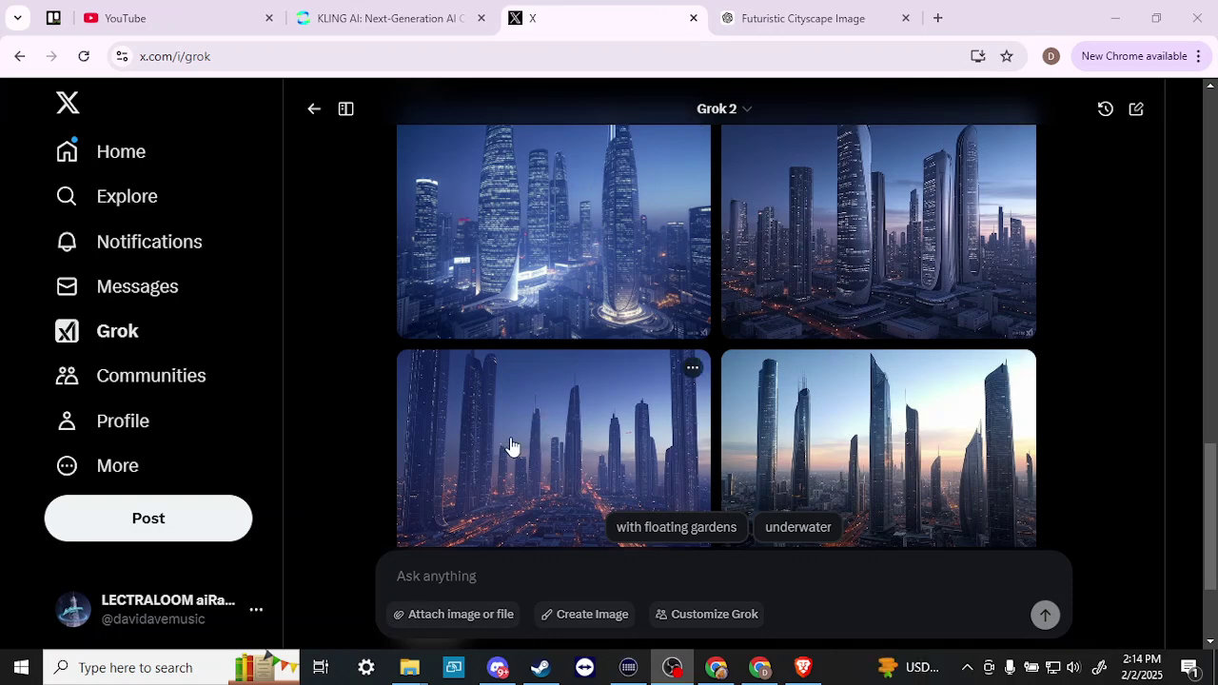
scroll(511, 446, "down", 1)
scroll(511, 445, "up", 3)
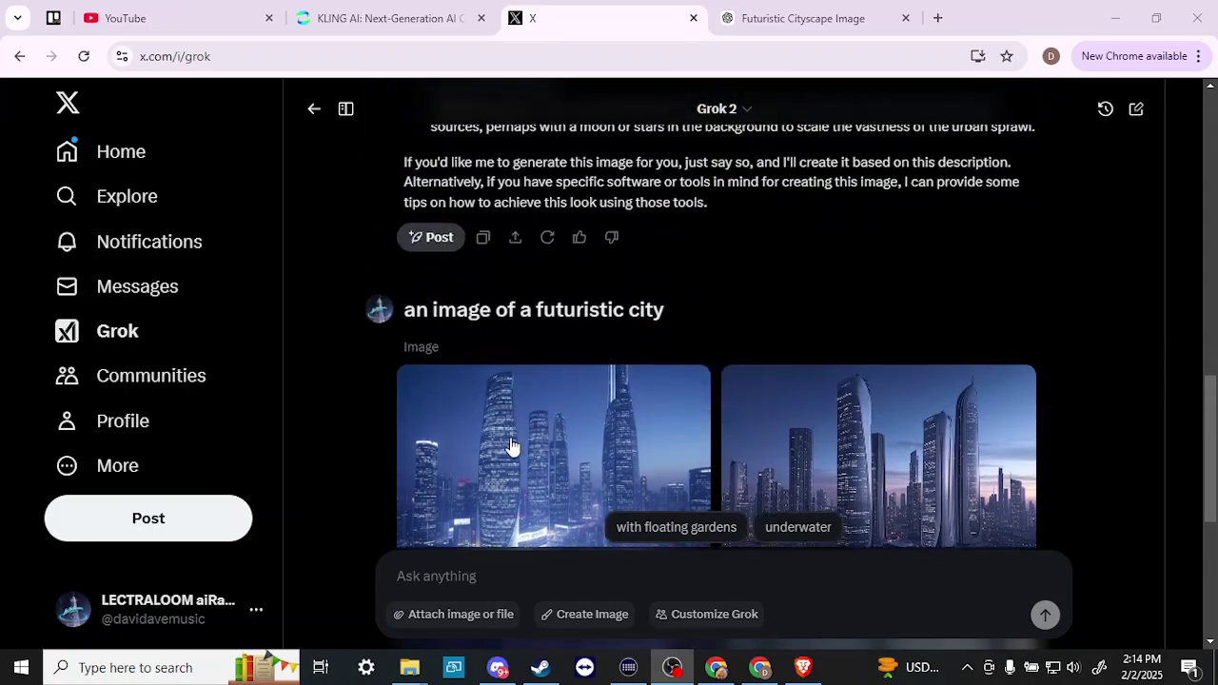
scroll(511, 445, "down", 3)
scroll(511, 446, "down", 2)
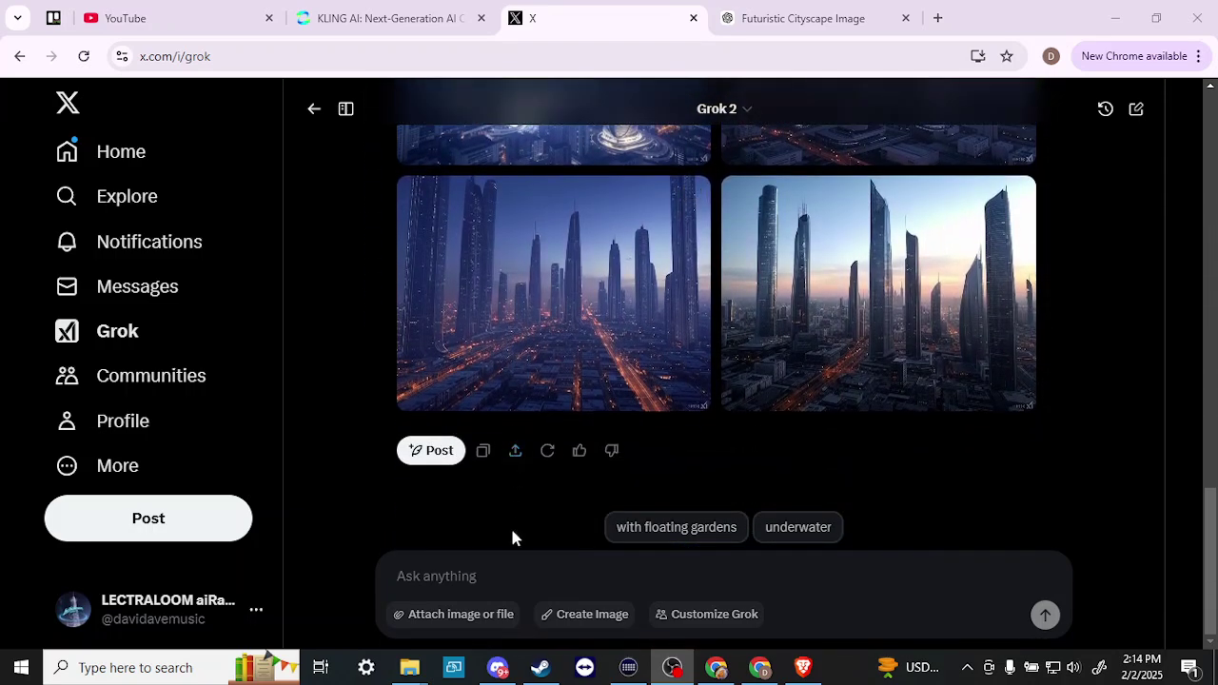
- Submit the prompt "an image of a female time traveler wearing a chrome suit", correcting the spelling of "traveler" before sending
left_click(517, 579)
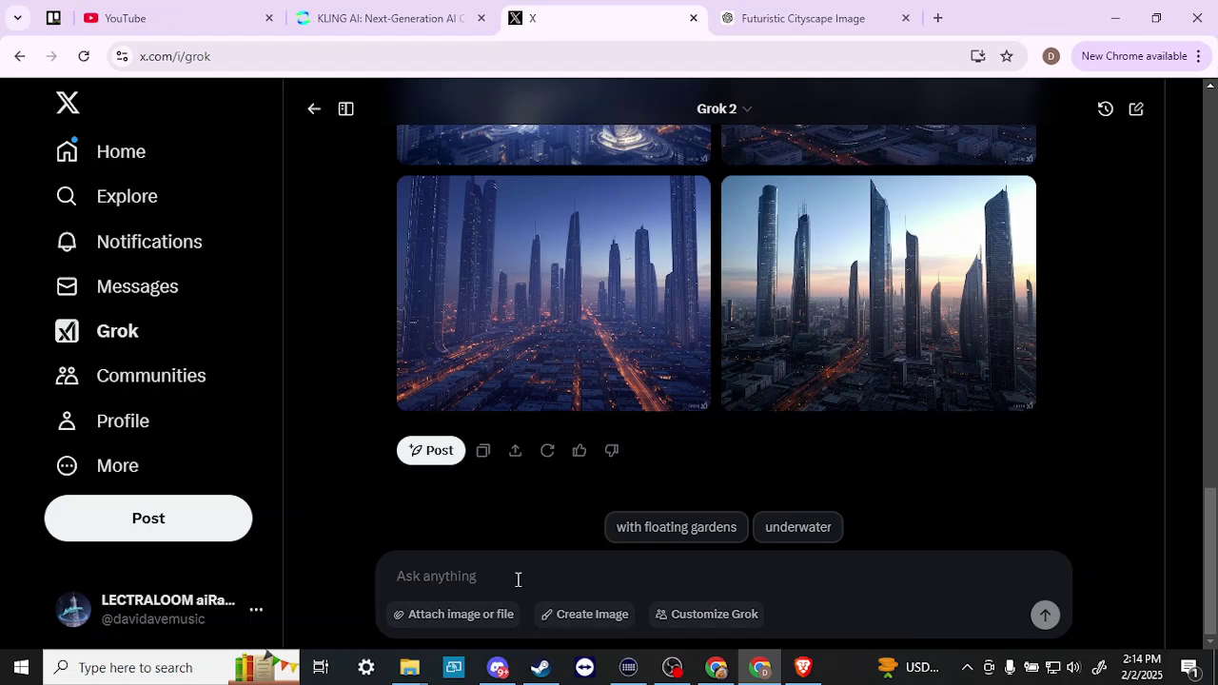
type("an image ")
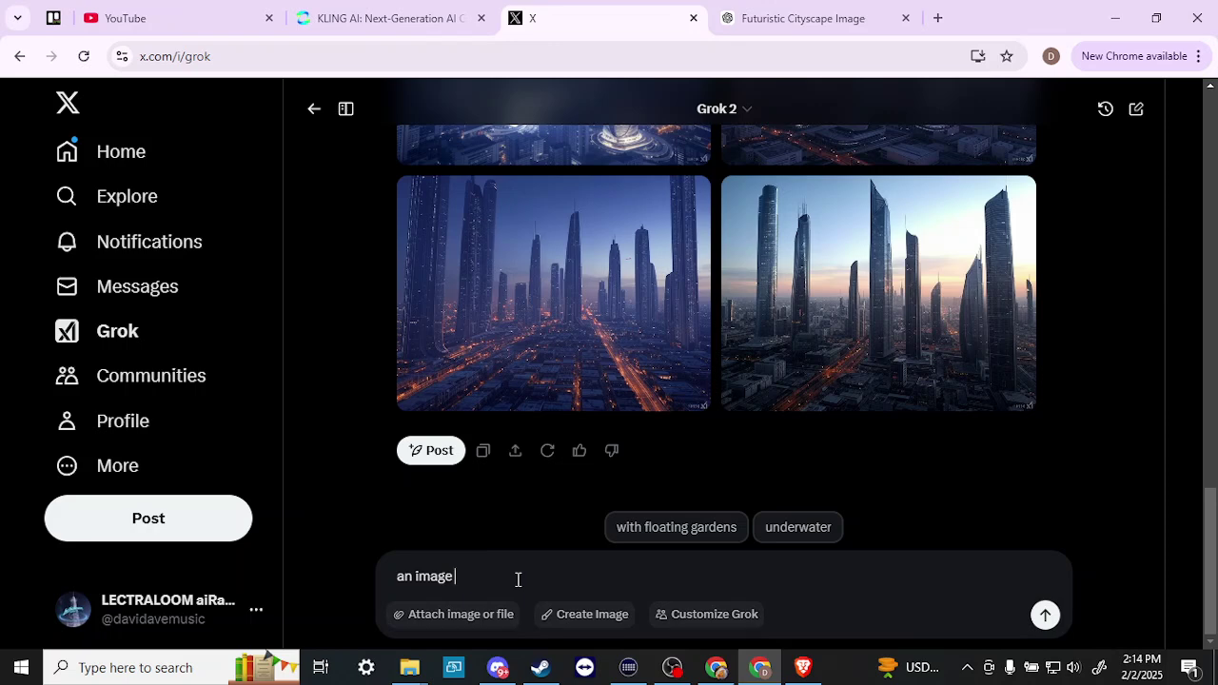
type("of a tfemale time traveller ")
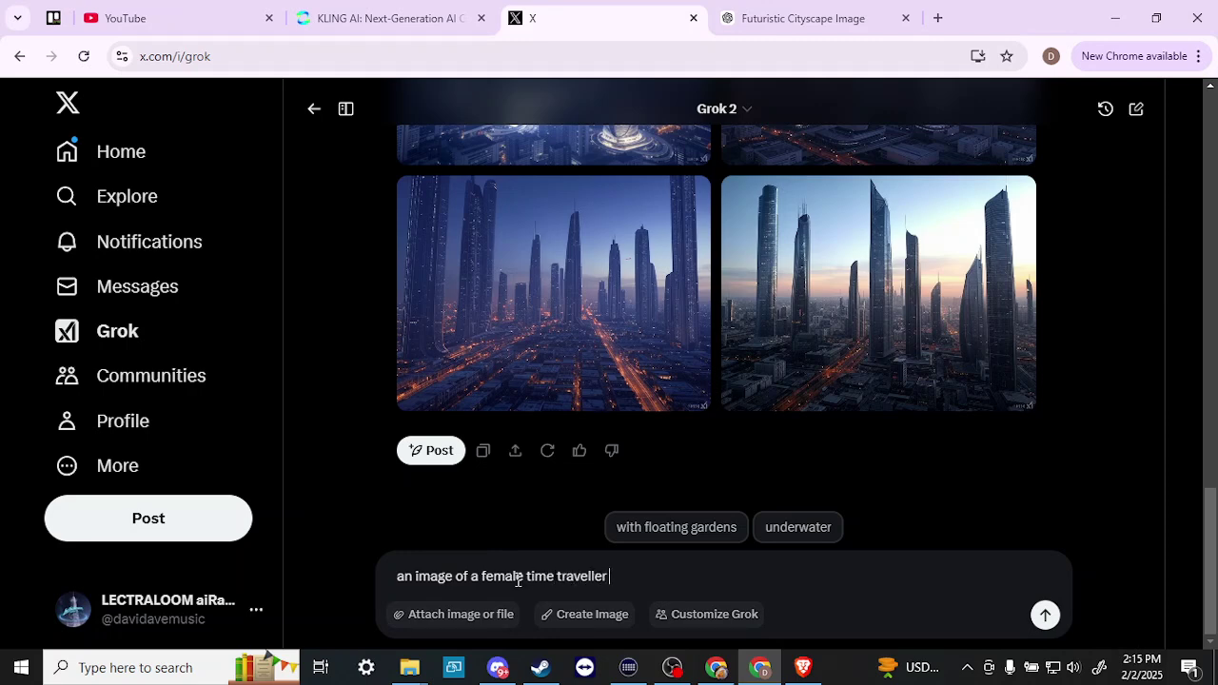
type("wearing a chrome suit")
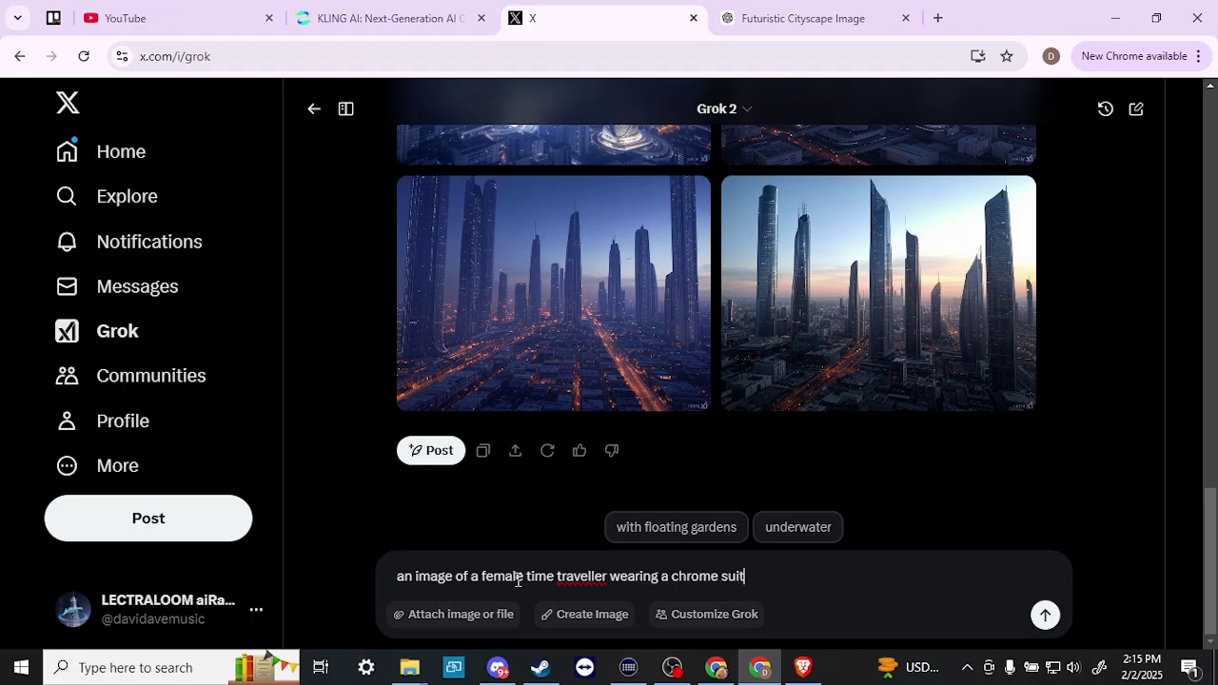
right_click(574, 576)
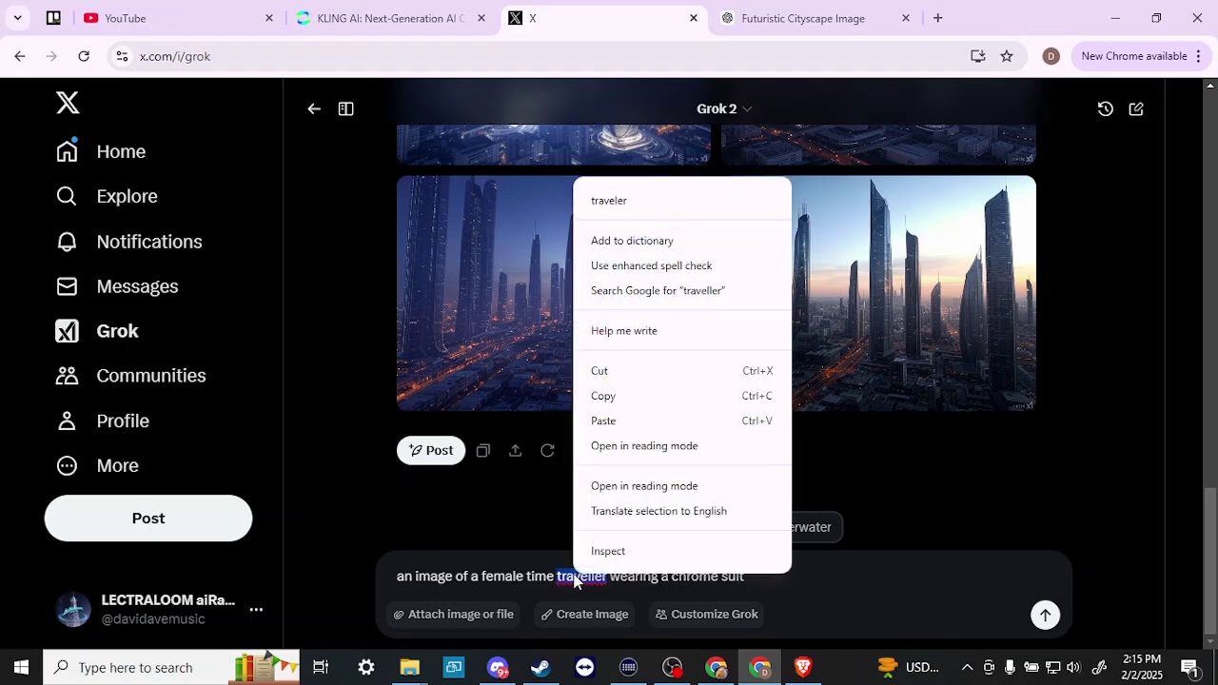
left_click(641, 205)
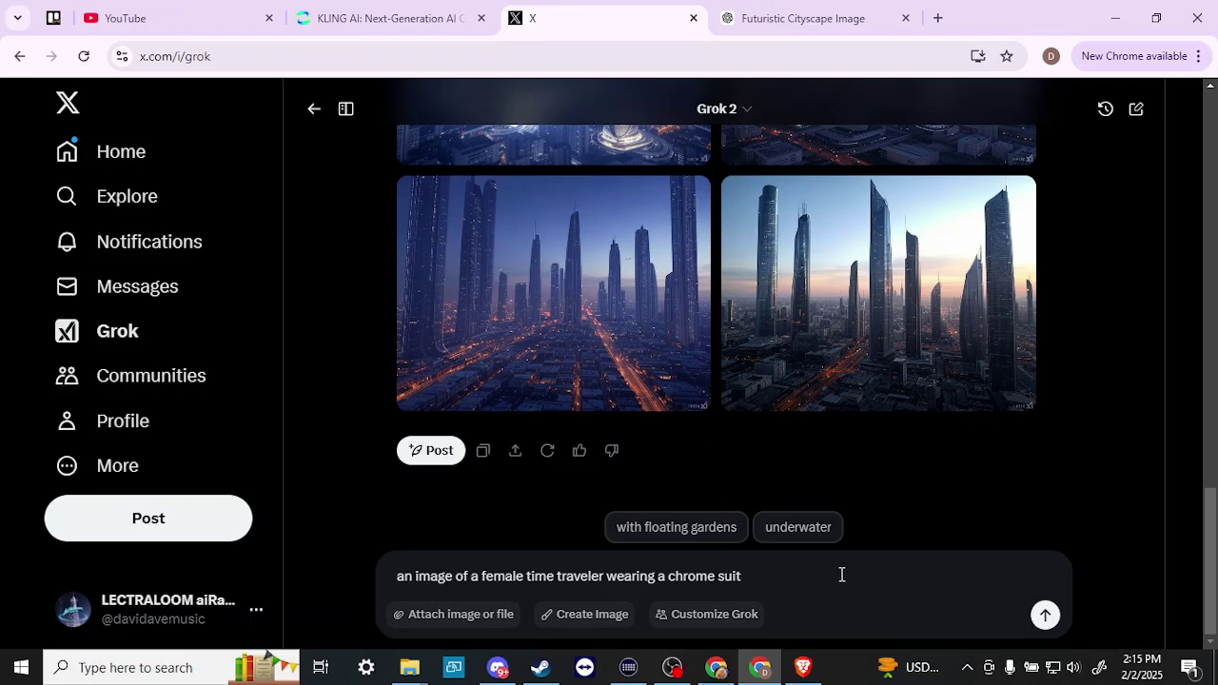
left_click(1047, 617)
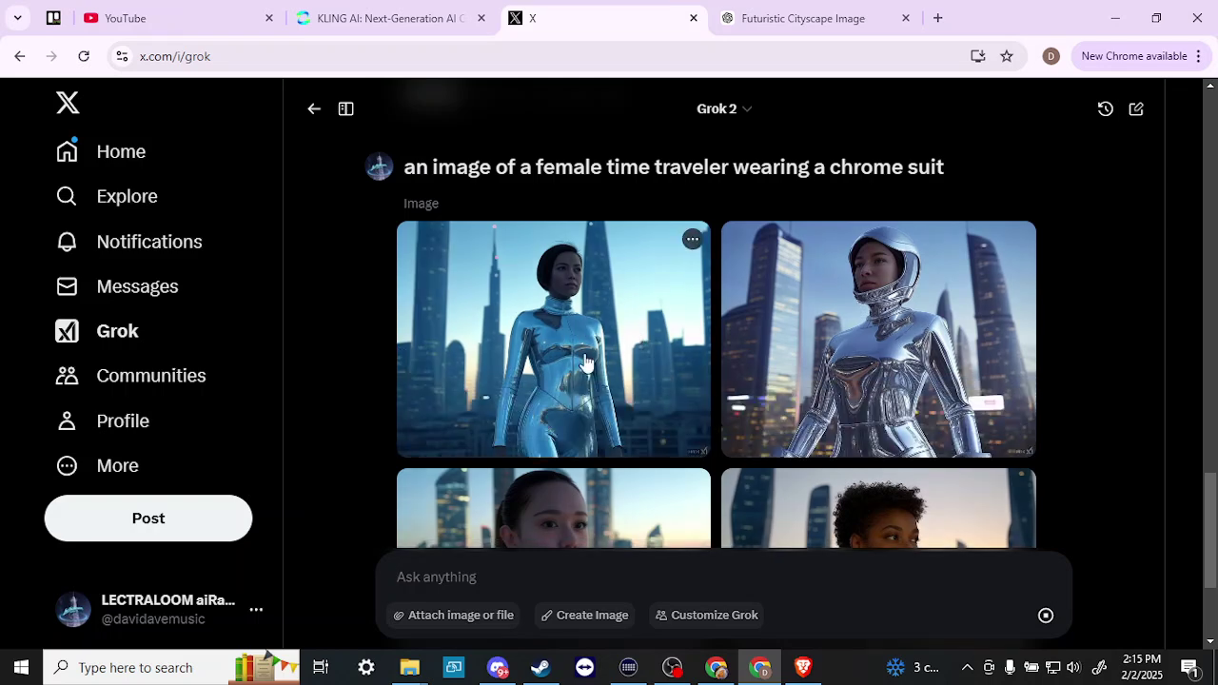
- Generate a variation of the chrome-suit time traveler images with the suggested follow-up "holding a holographic map"
scroll(587, 362, "down", 2)
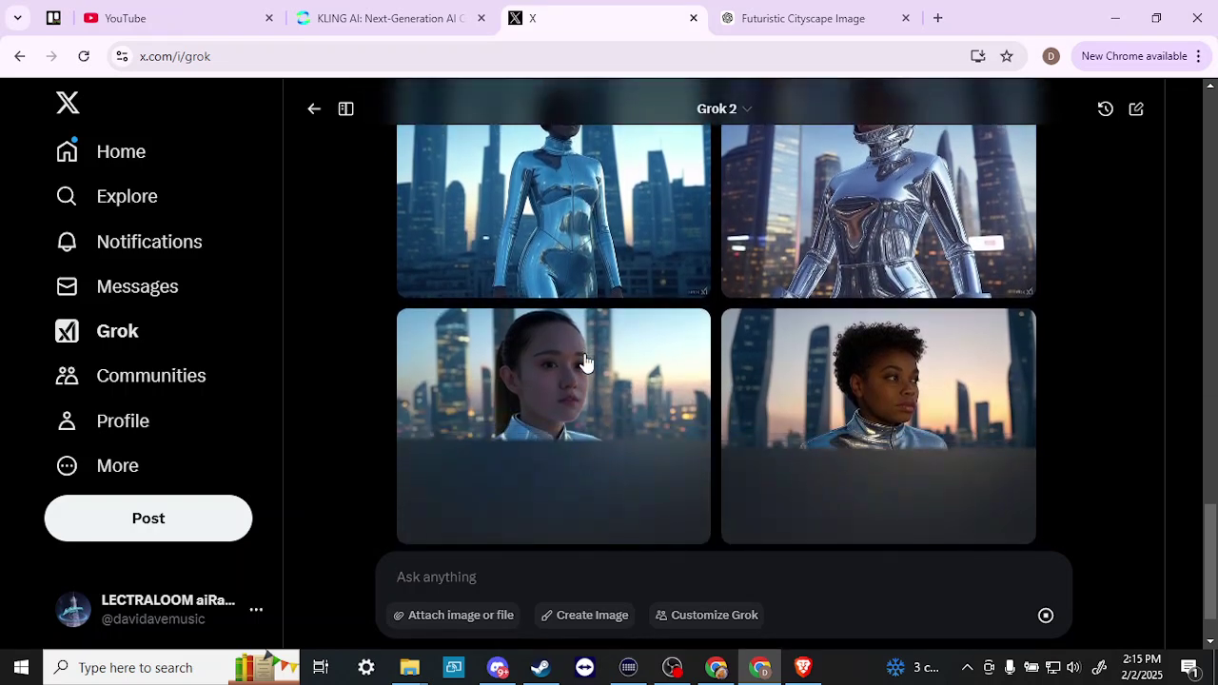
scroll(678, 424, "up", 1)
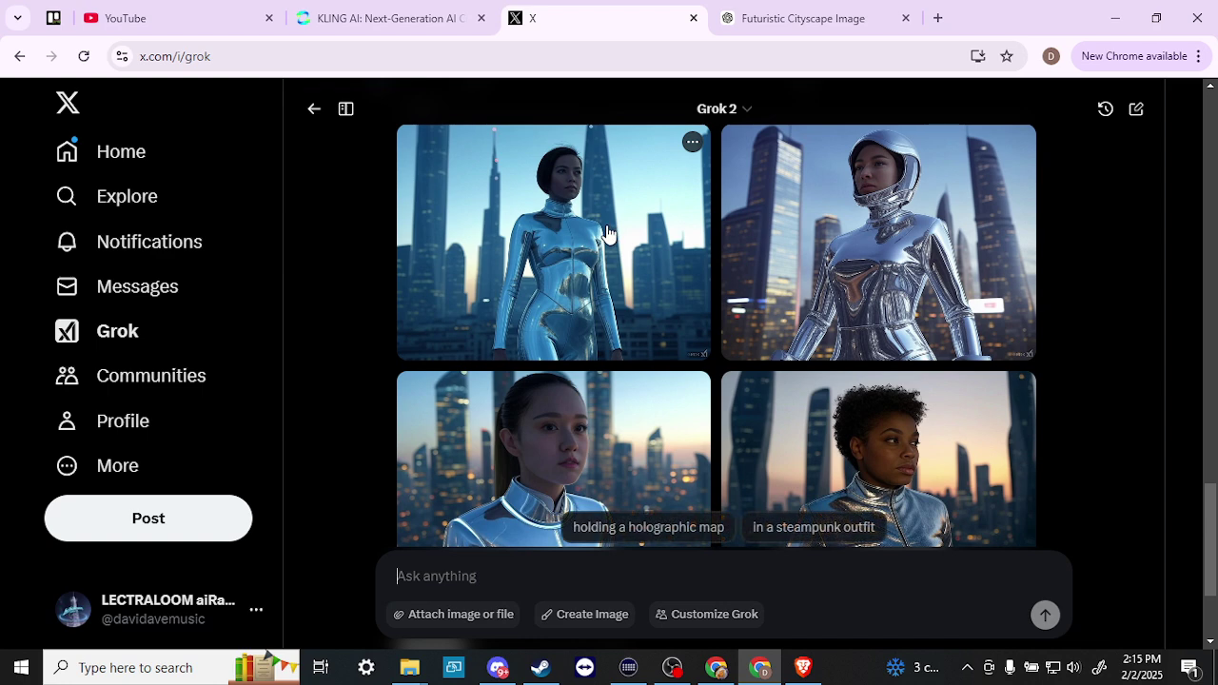
scroll(815, 276, "down", 1)
scroll(815, 276, "up", 2)
scroll(815, 276, "up", 1)
scroll(815, 277, "down", 3)
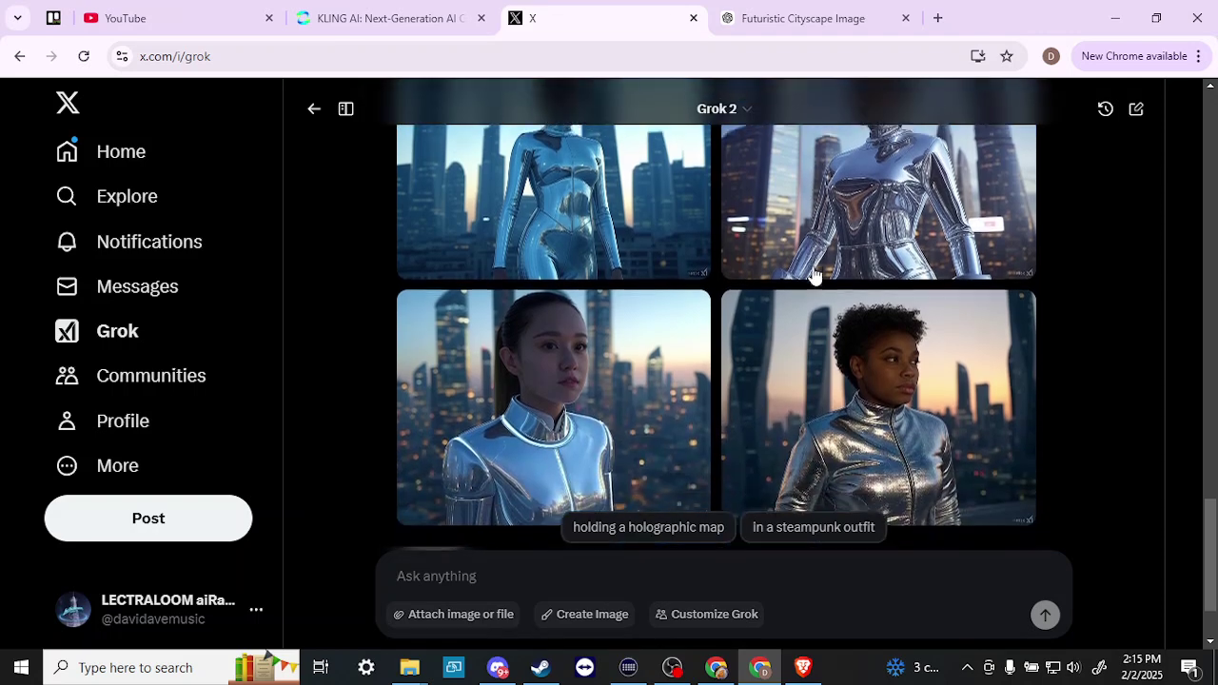
scroll(815, 276, "down", 1)
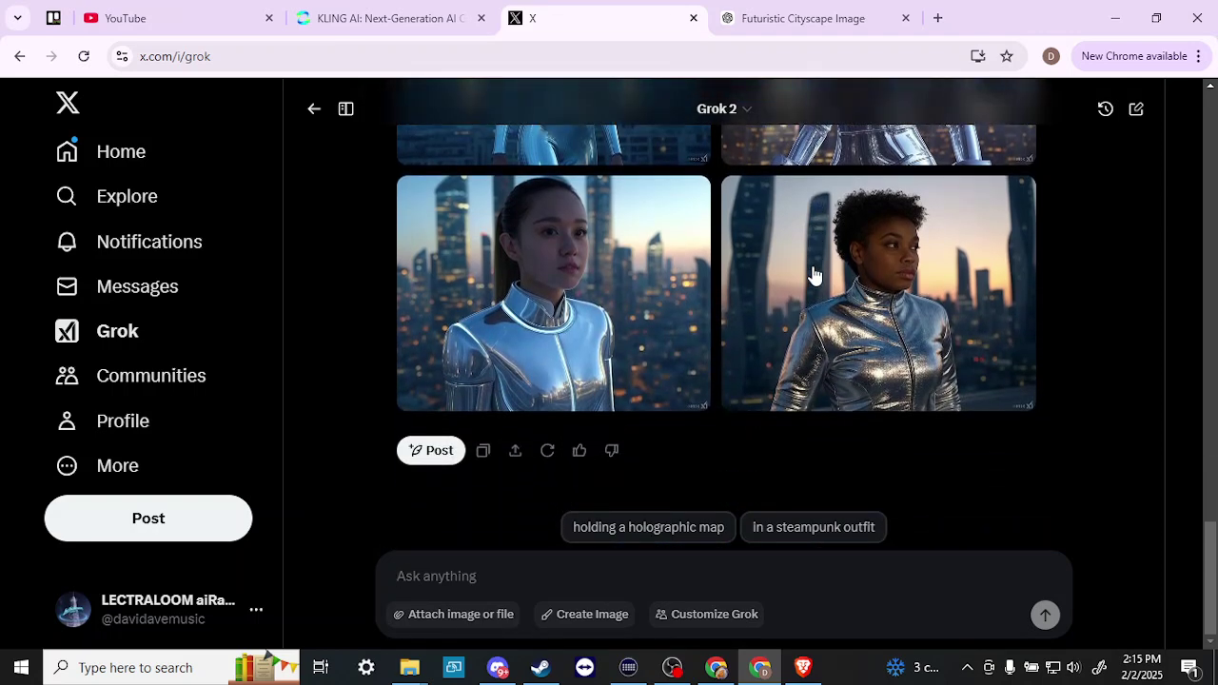
left_click(610, 529)
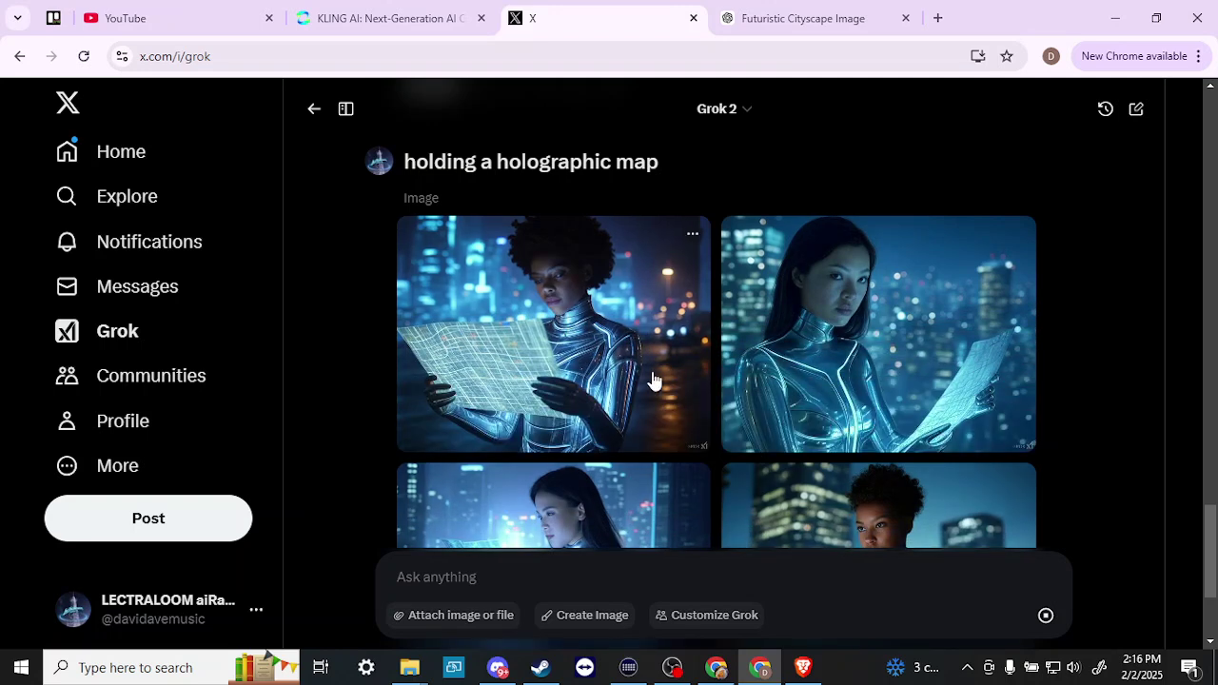
- Examine the four images generated for "holding a holographic map" and compare them with the previous set
scroll(562, 348, "down", 1)
scroll(562, 347, "down", 2)
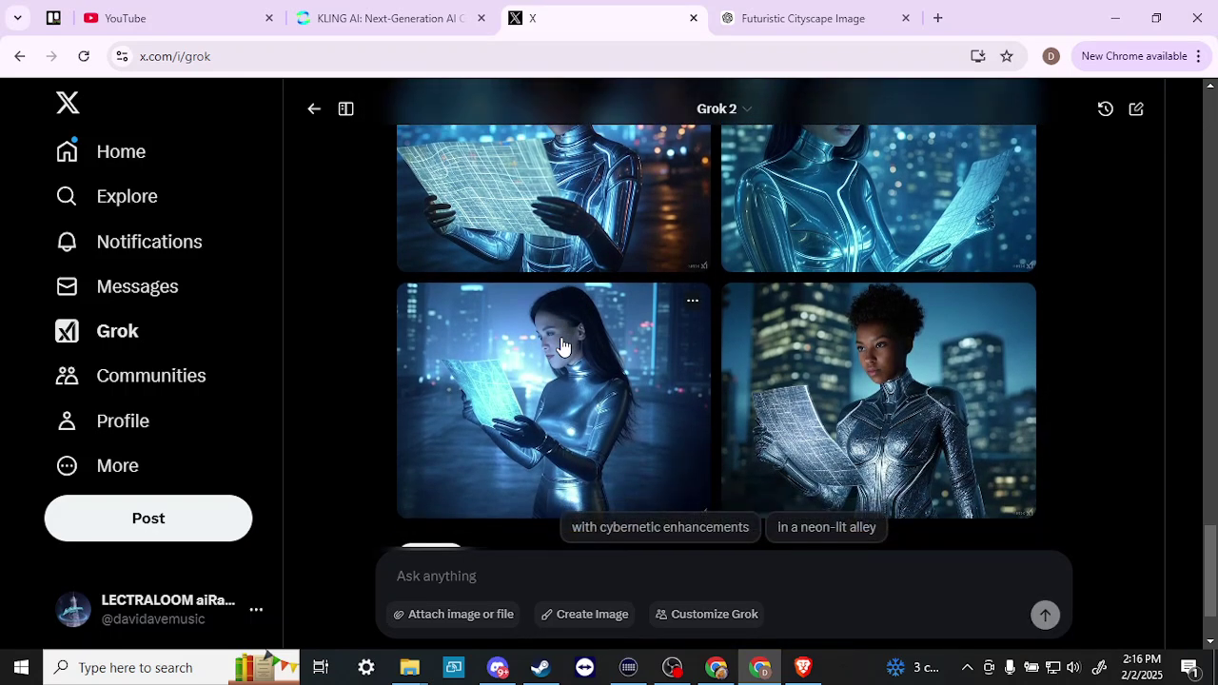
scroll(563, 348, "up", 2)
scroll(563, 348, "down", 1)
scroll(563, 348, "down", 1)
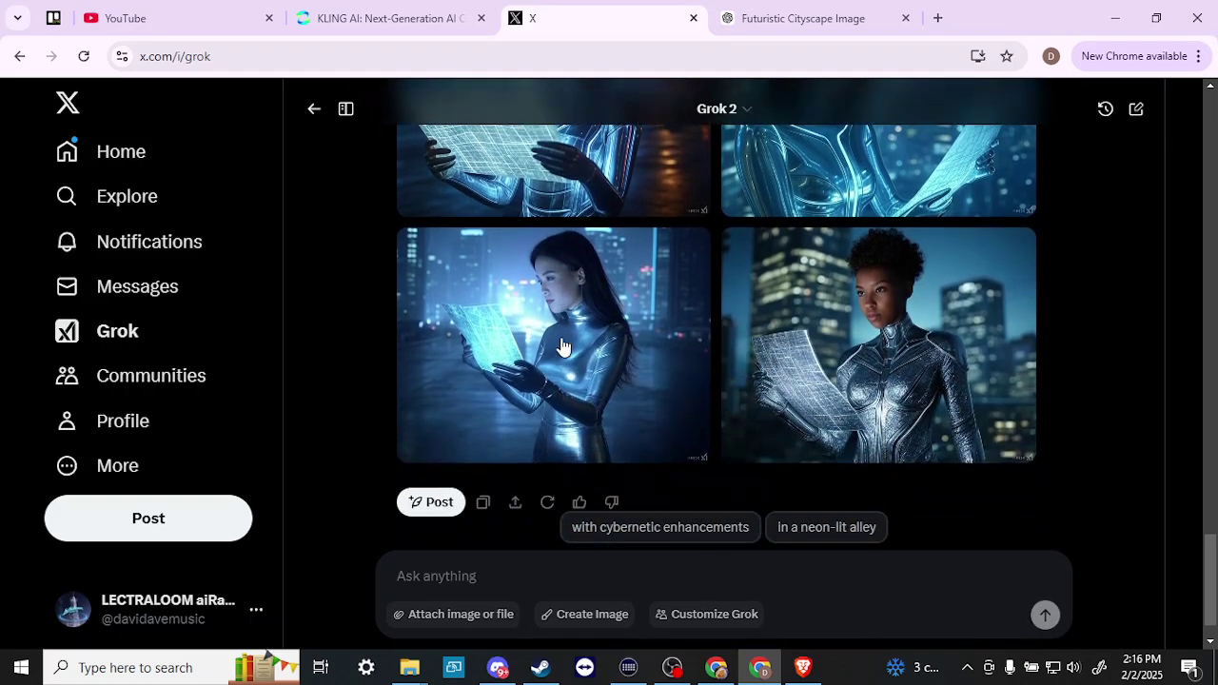
scroll(562, 347, "up", 3)
scroll(562, 348, "up", 3)
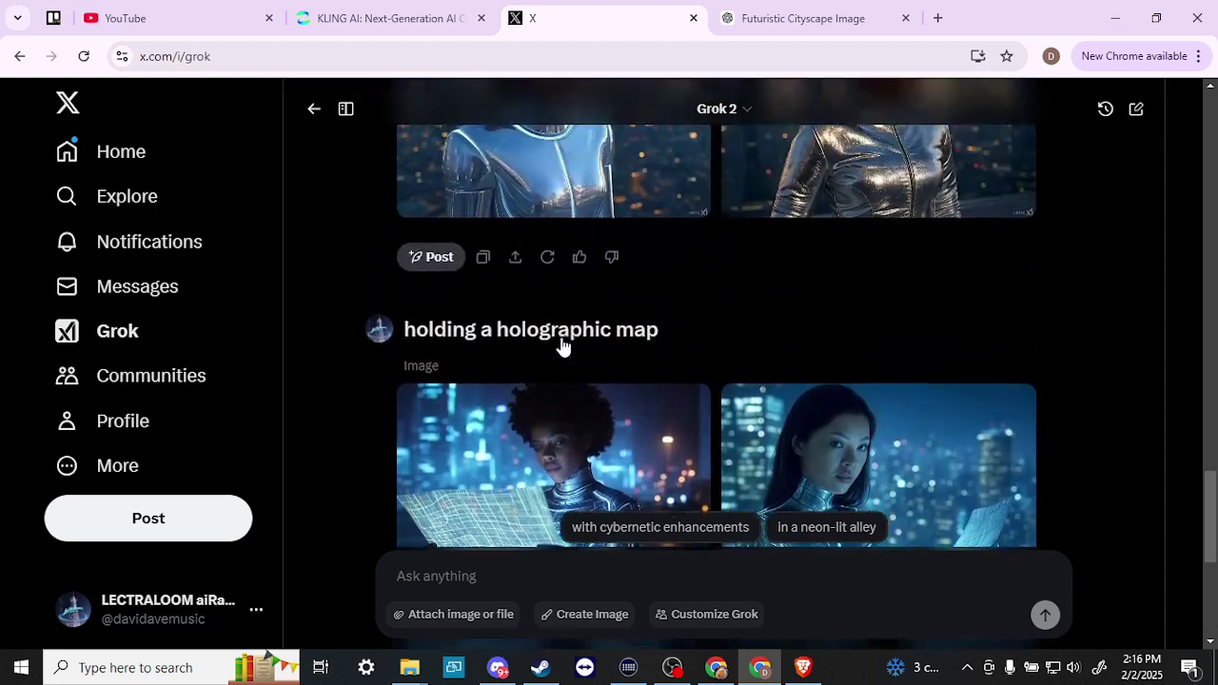
scroll(562, 348, "down", 5)
scroll(562, 347, "down", 1)
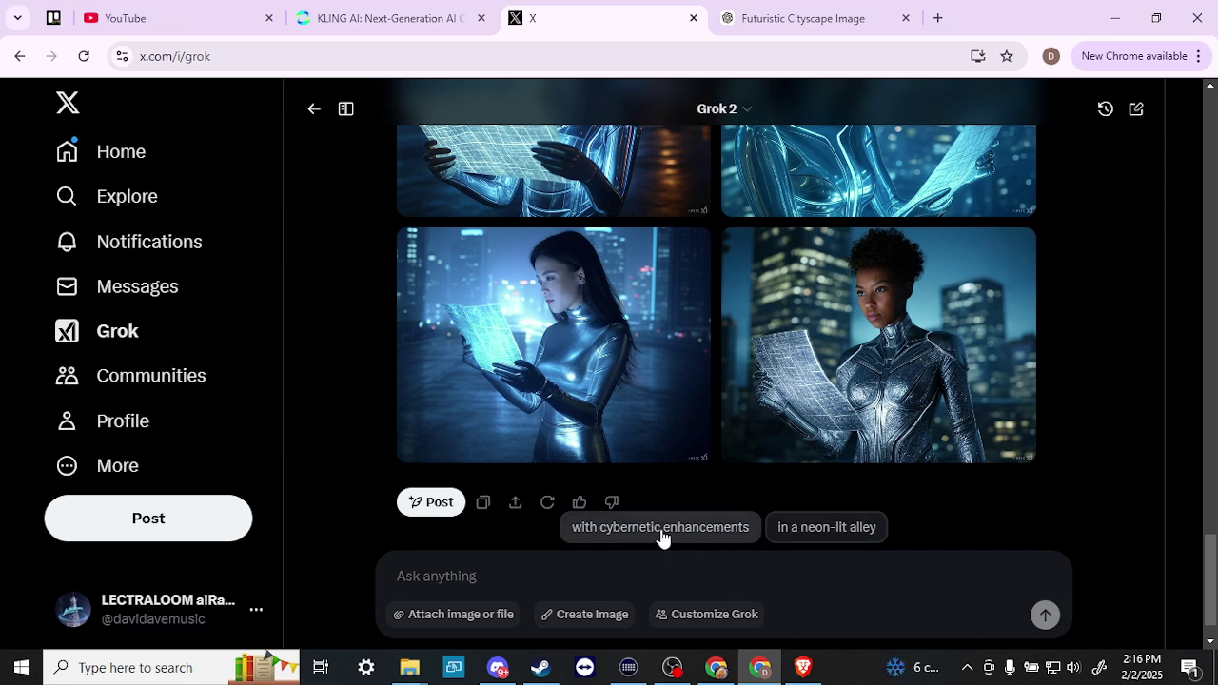
- Generate two further variations with the suggested follow-ups "in a neon-lit alley" and "with rain falling"
left_click(841, 537)
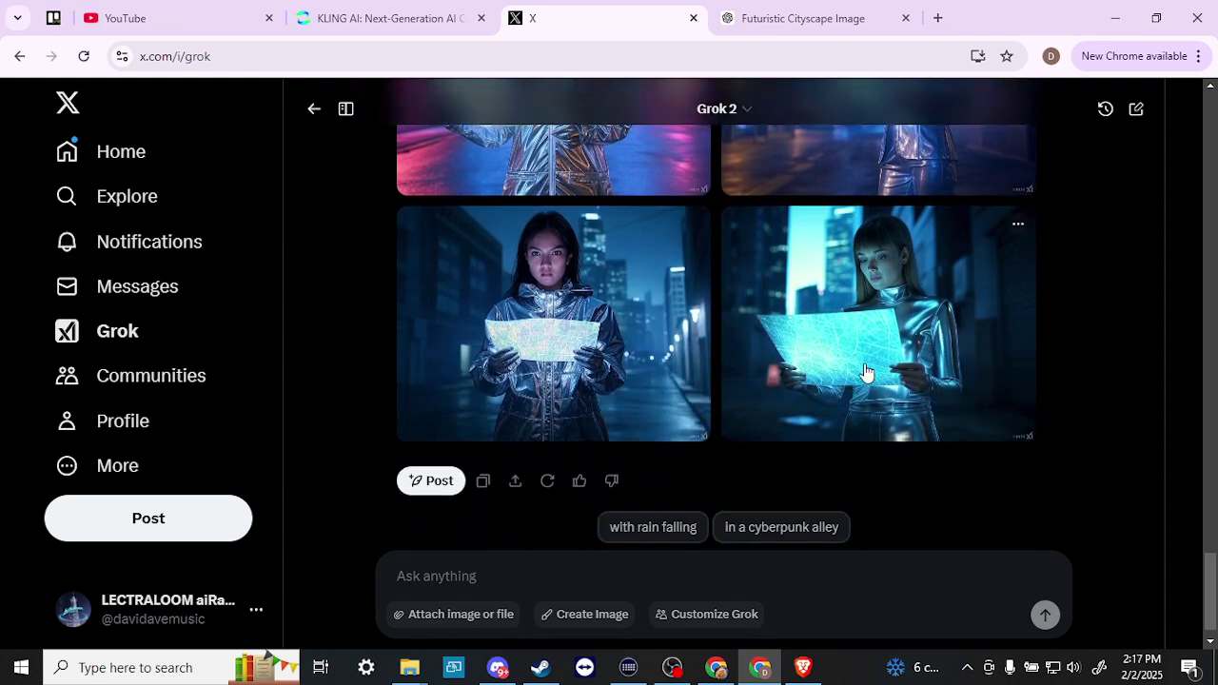
left_click(641, 529)
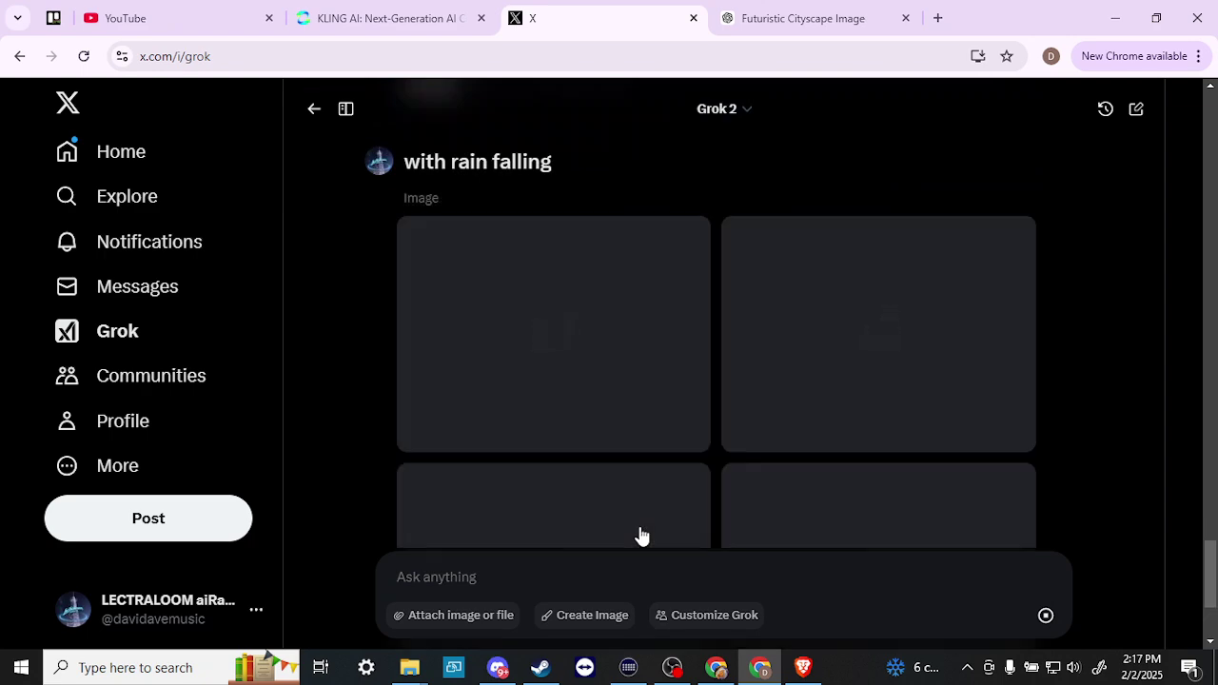
- Look back through the image sets from the futuristic city onward and examine the "with rain falling" images
scroll(336, 379, "up", 10)
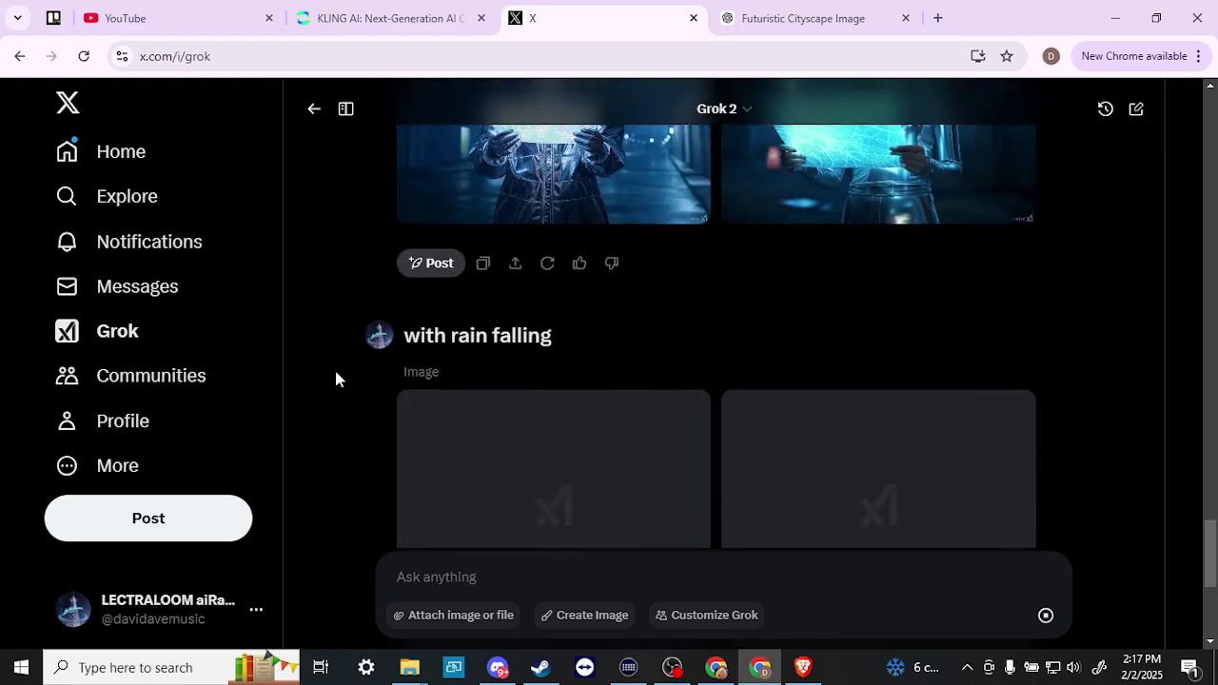
scroll(335, 379, "up", 15)
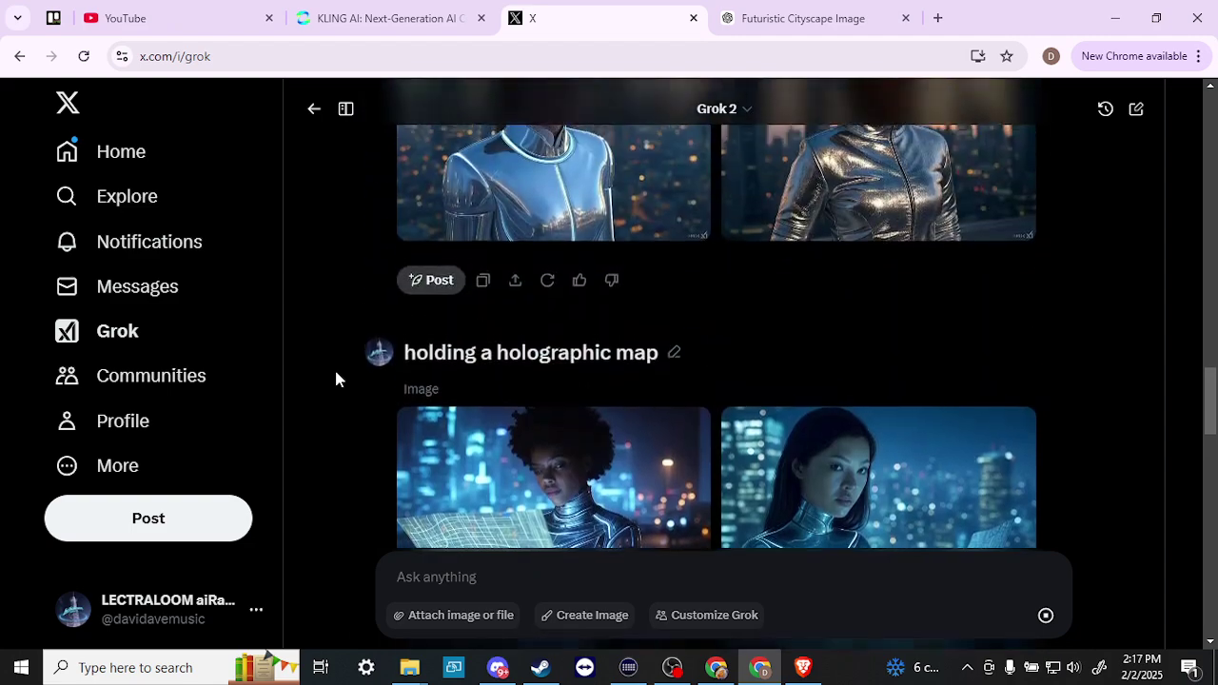
scroll(336, 379, "up", 3)
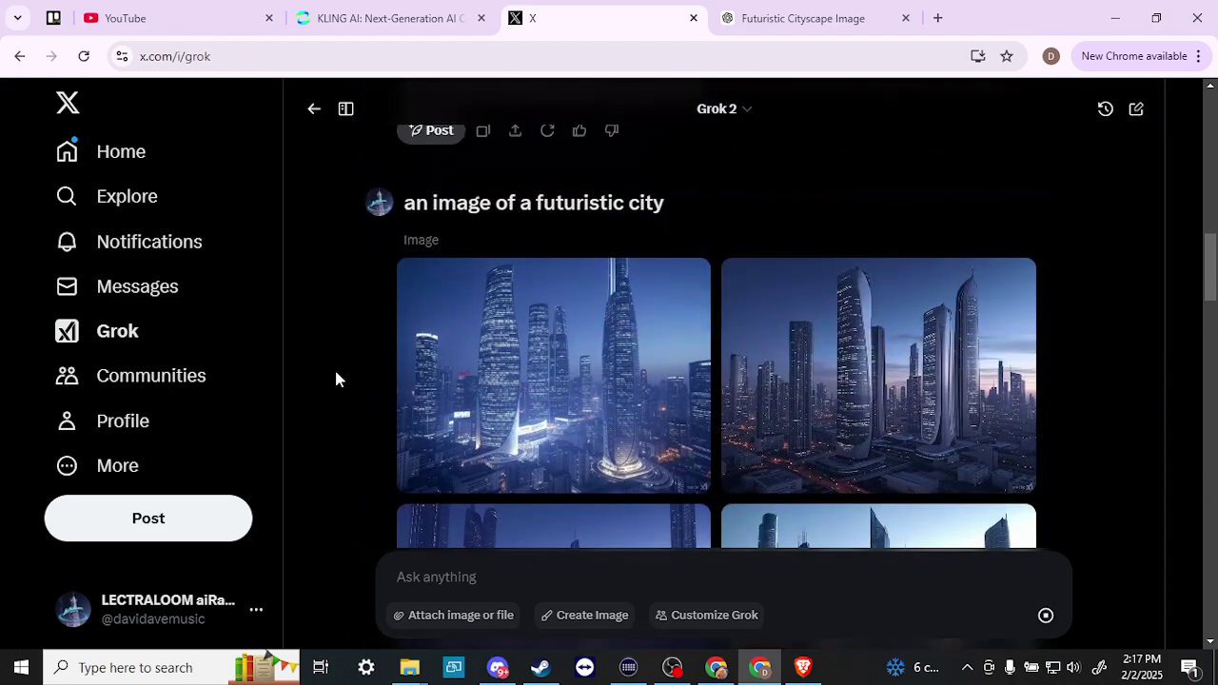
scroll(335, 379, "down", 7)
scroll(335, 379, "down", 8)
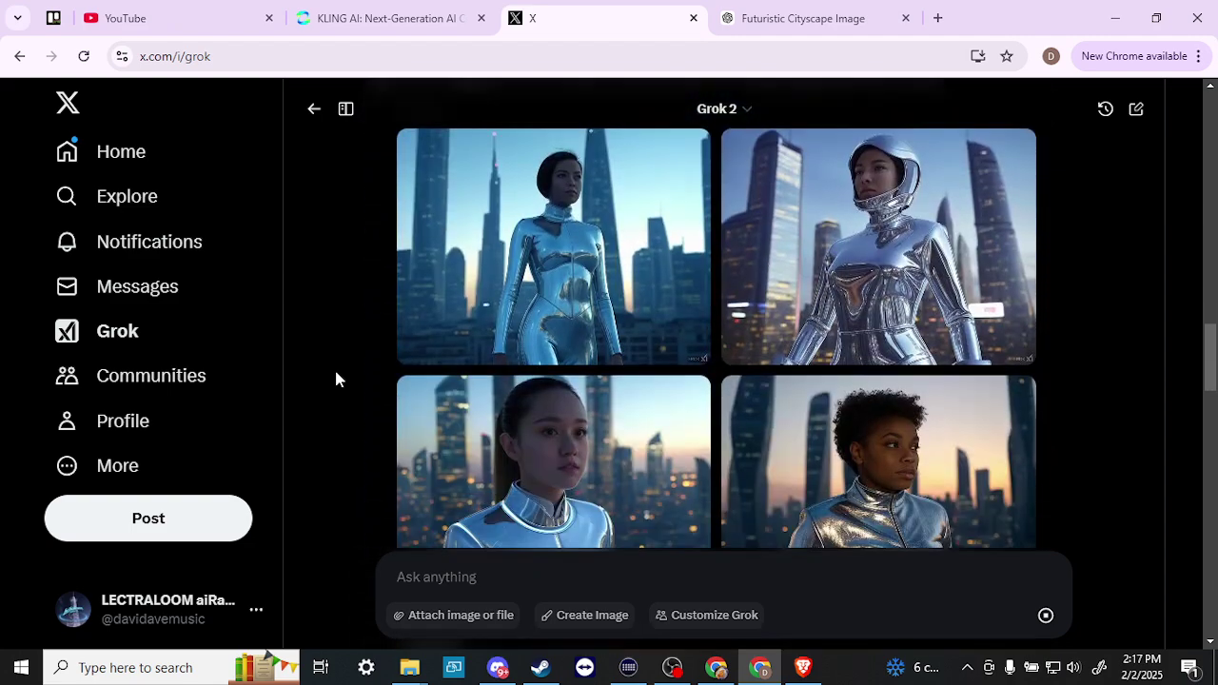
scroll(335, 379, "down", 6)
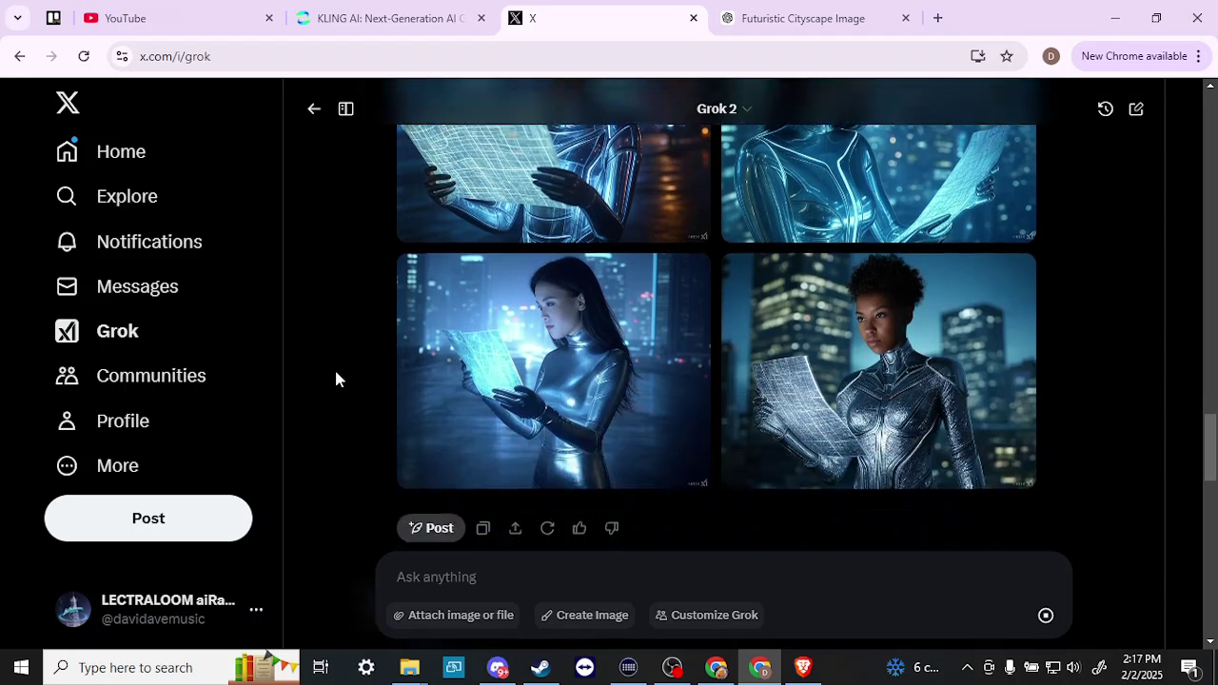
scroll(335, 379, "down", 2)
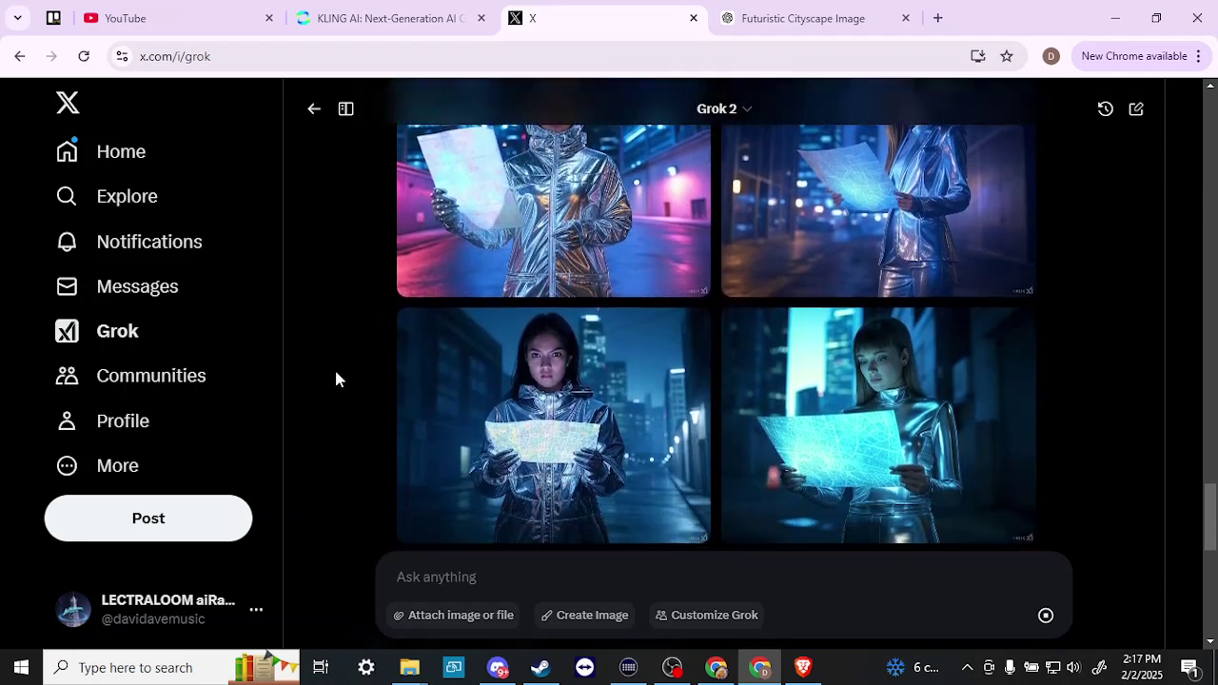
scroll(335, 379, "down", 2)
scroll(335, 379, "down", 3)
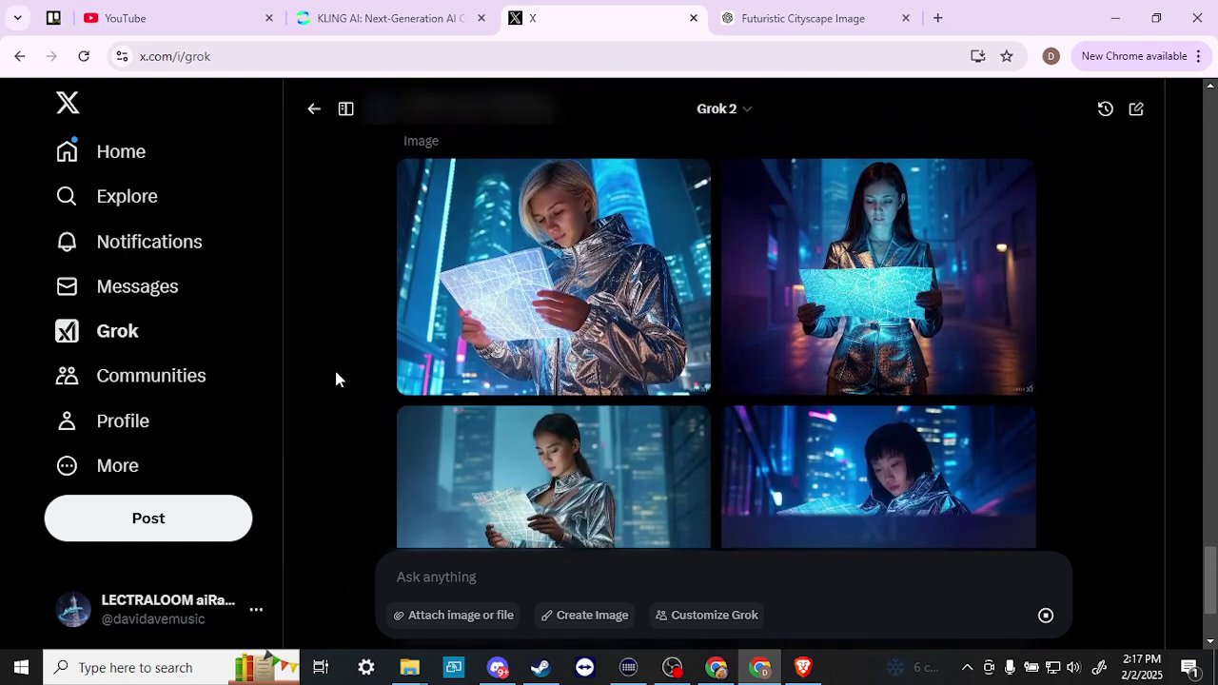
scroll(335, 379, "up", 2)
scroll(335, 379, "down", 3)
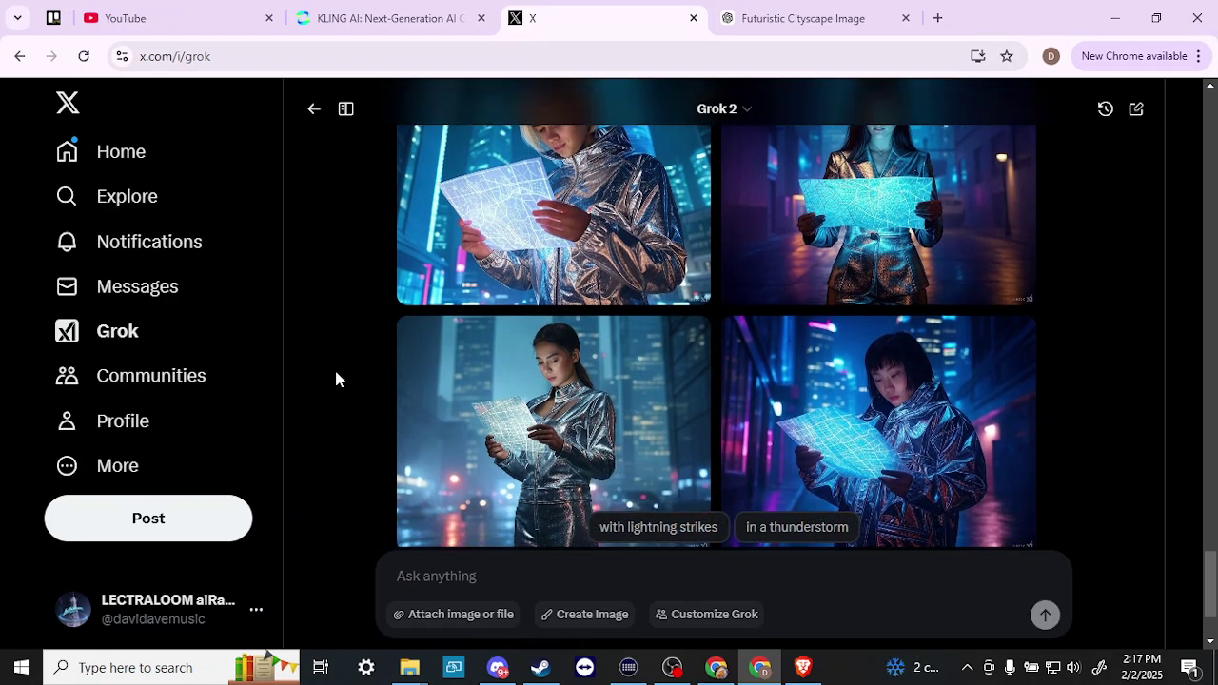
- Generate a variation of the holographic-map time traveler images with the suggested follow-up "in a thunderstorm" and view the results
scroll(335, 379, "up", 1)
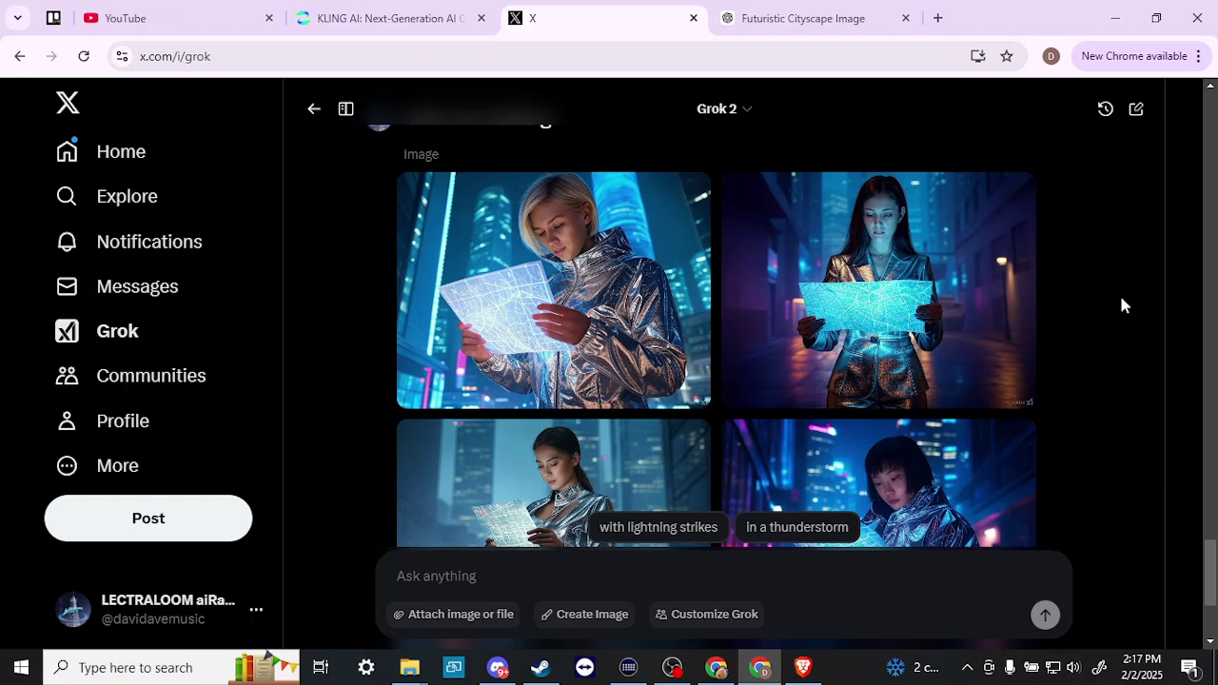
scroll(892, 302, "down", 1)
scroll(892, 302, "down", 2)
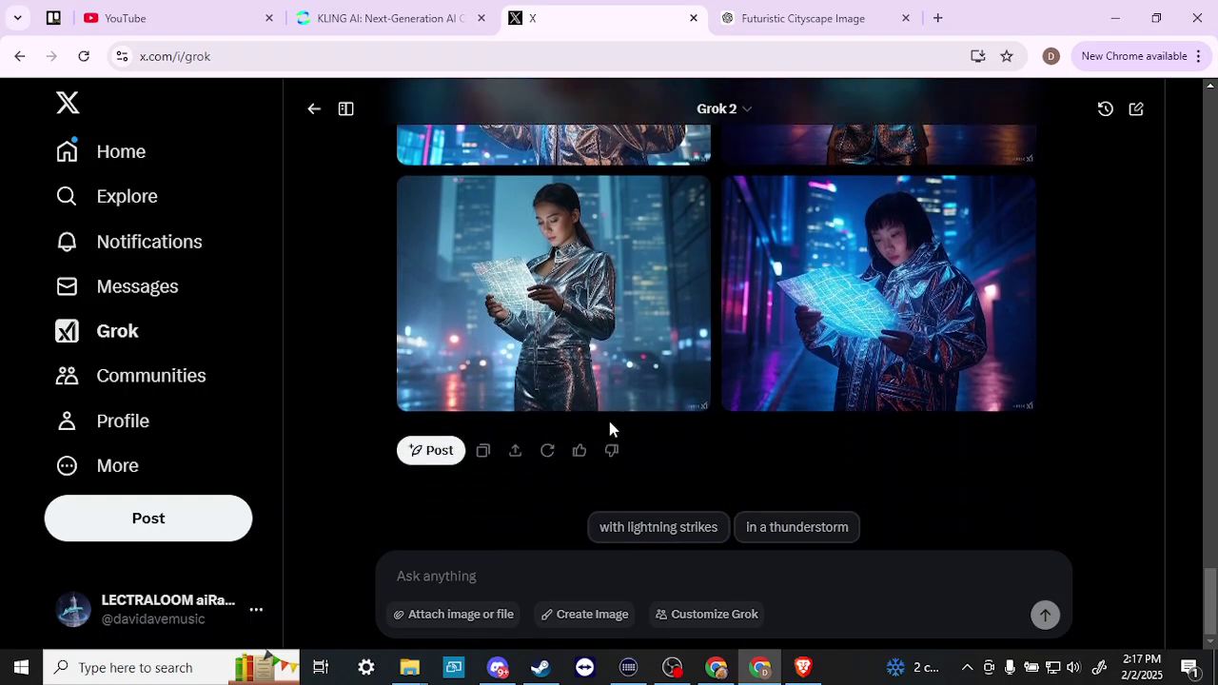
left_click(790, 528)
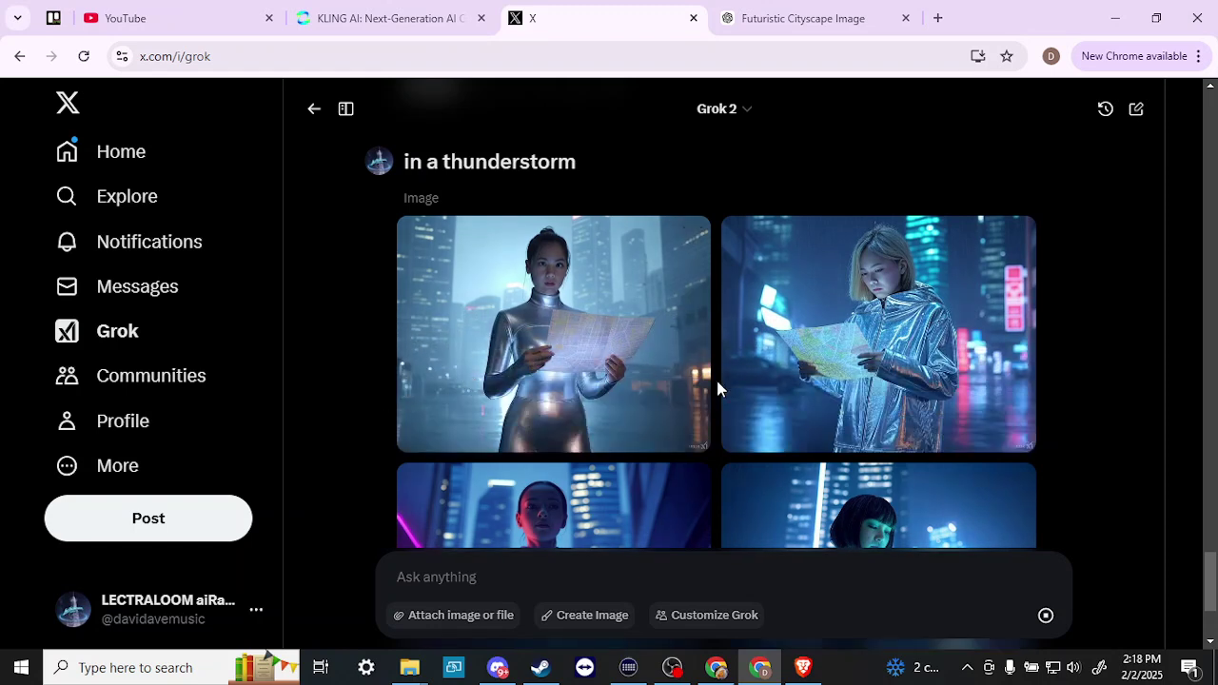
scroll(648, 340, "down", 1)
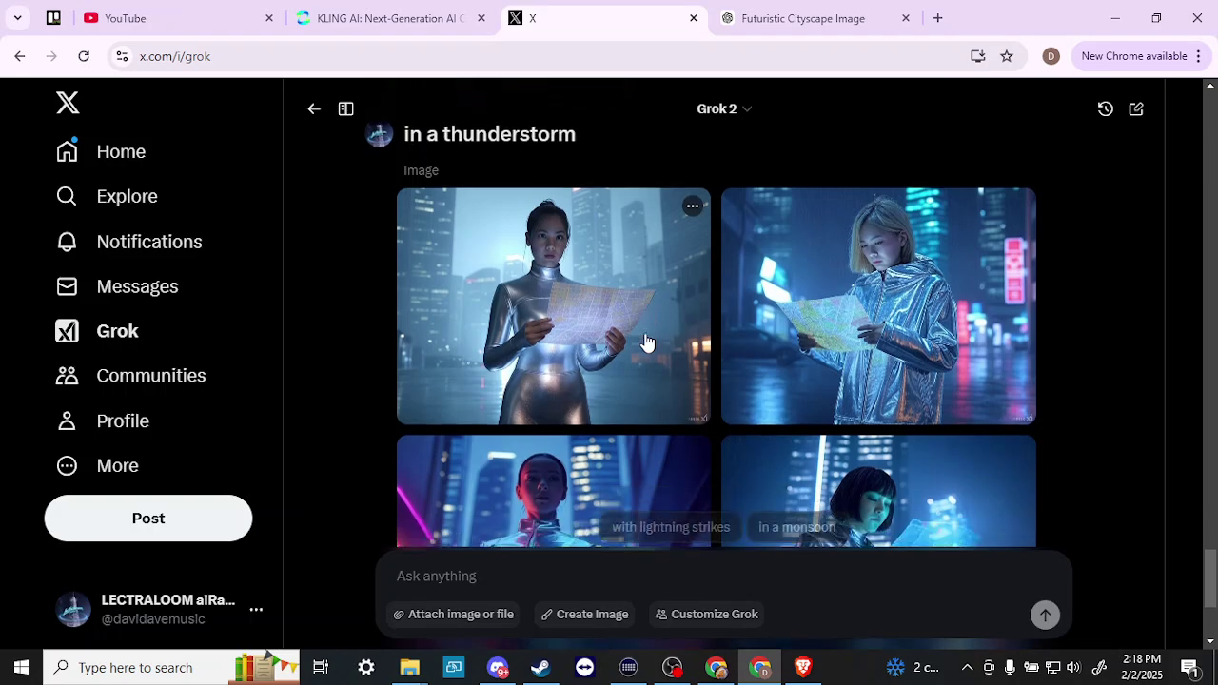
scroll(647, 343, "down", 1)
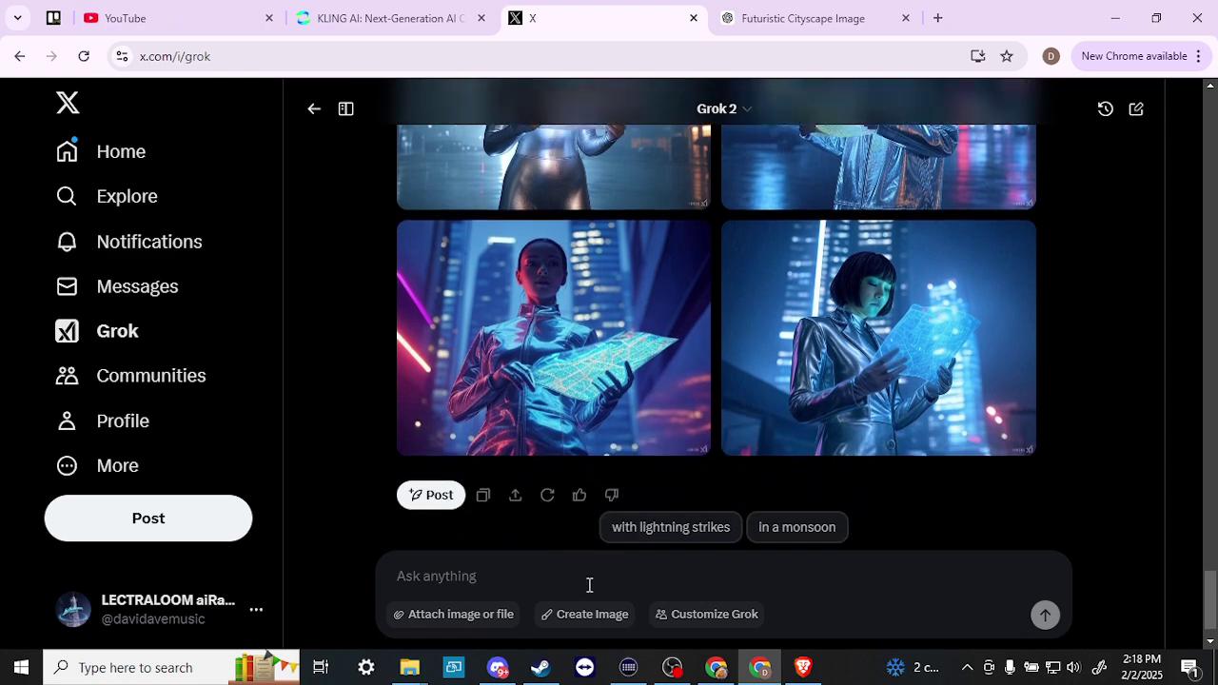
- Start a new image request and submit the prompt "an image of a green hooded hero wearing a gold mask in a fantasy forest fighting a monster"
left_click(576, 621)
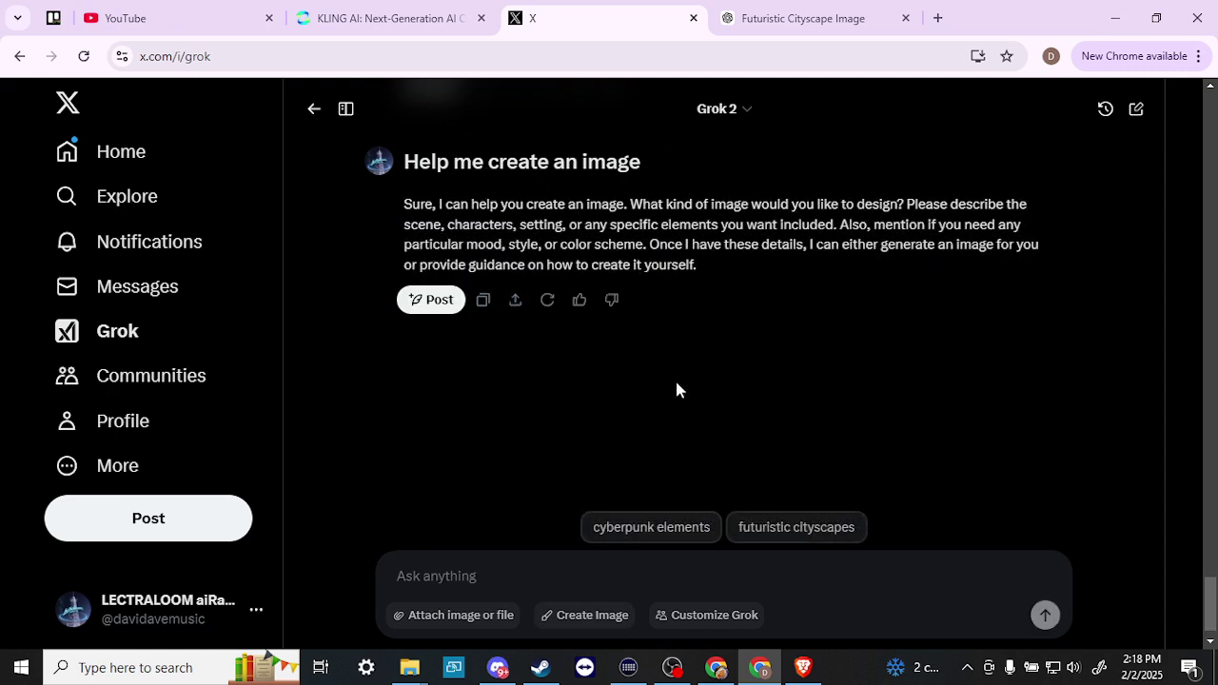
scroll(574, 376, "up", 5)
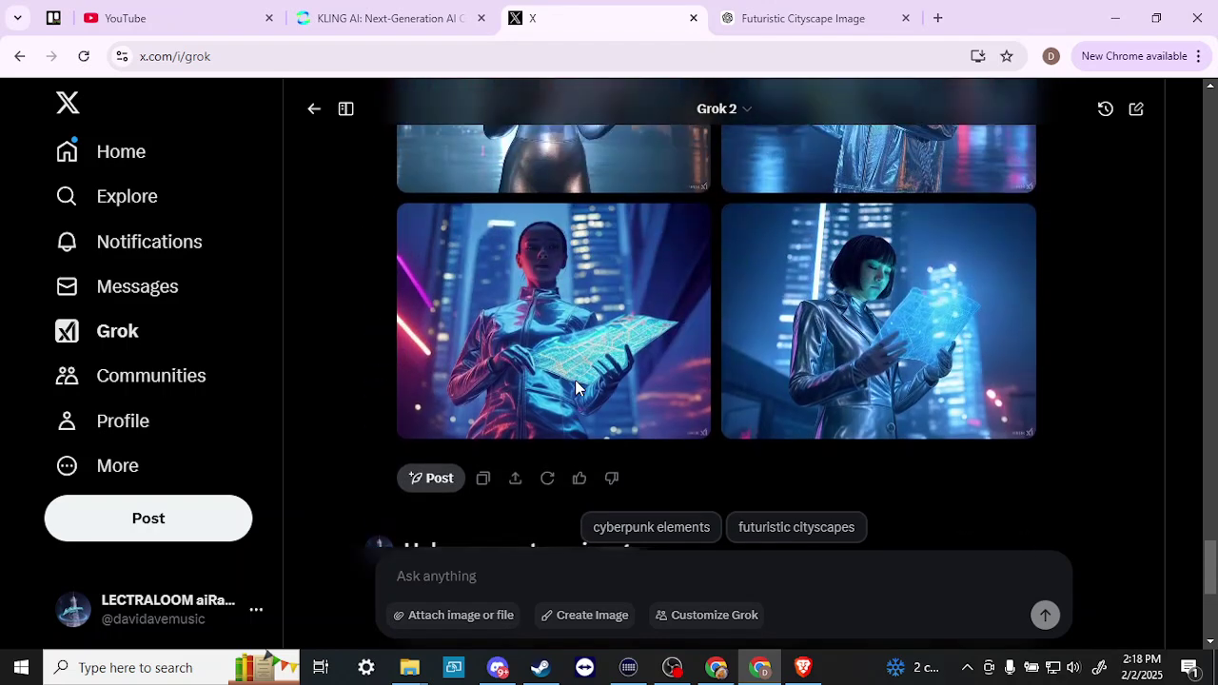
scroll(575, 385, "down", 5)
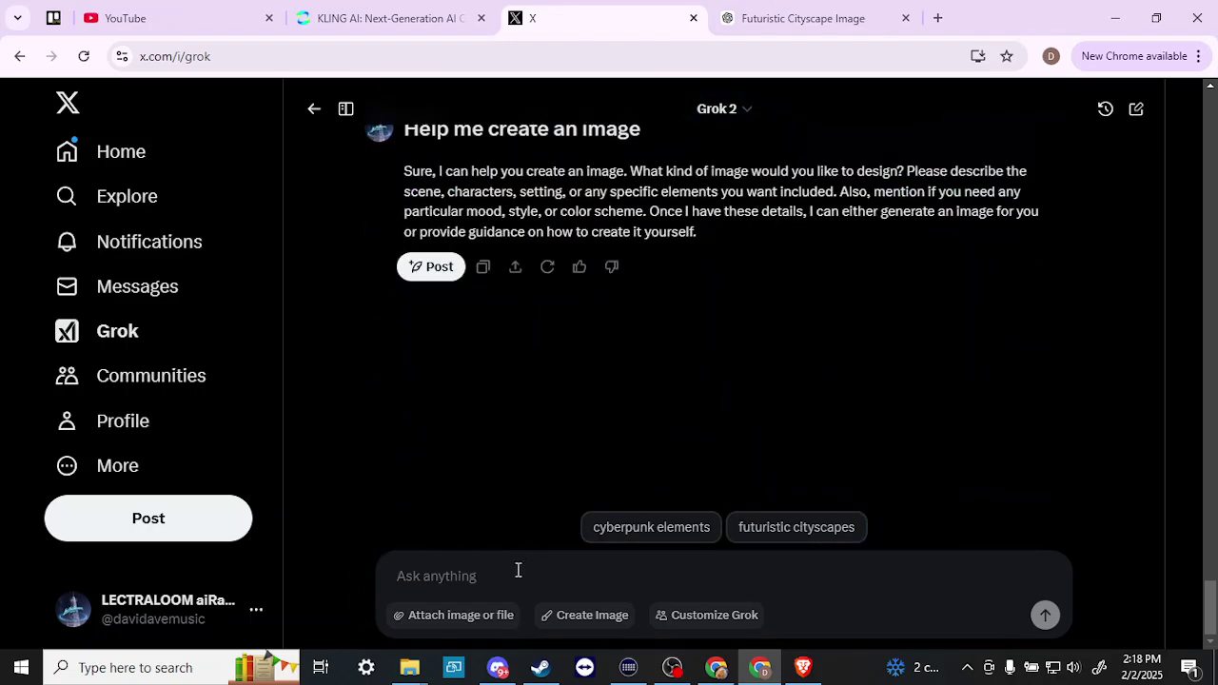
left_click(509, 575)
type("a")
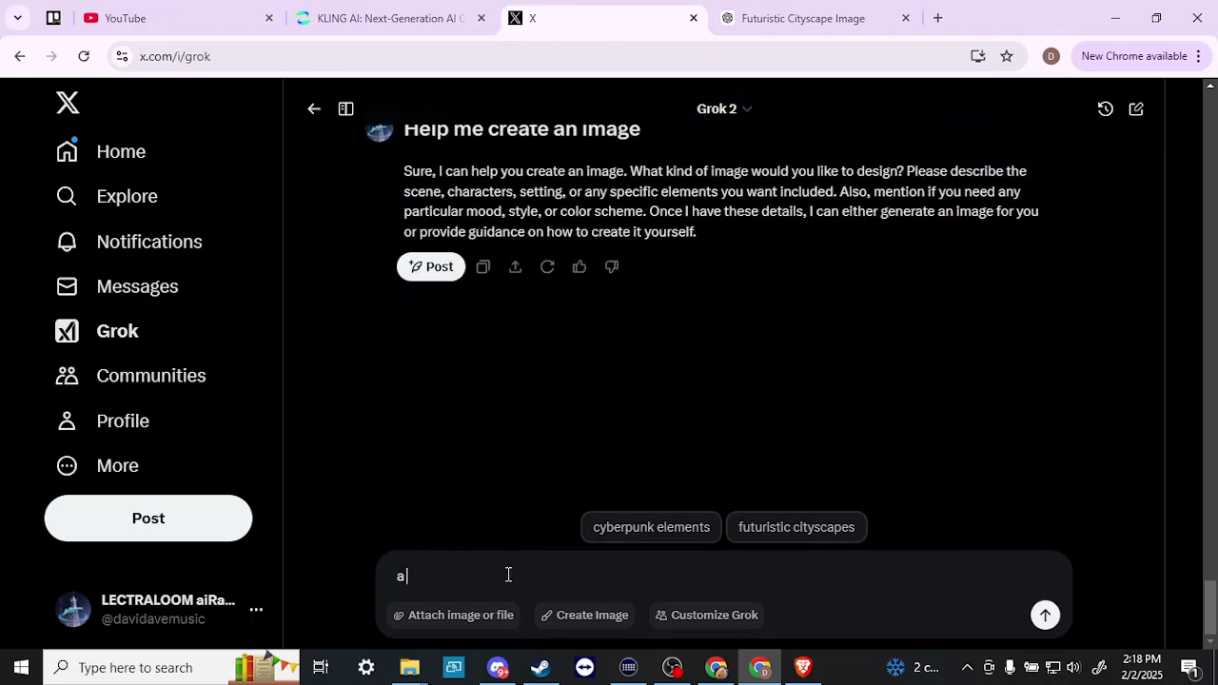
type(" green hooded he")
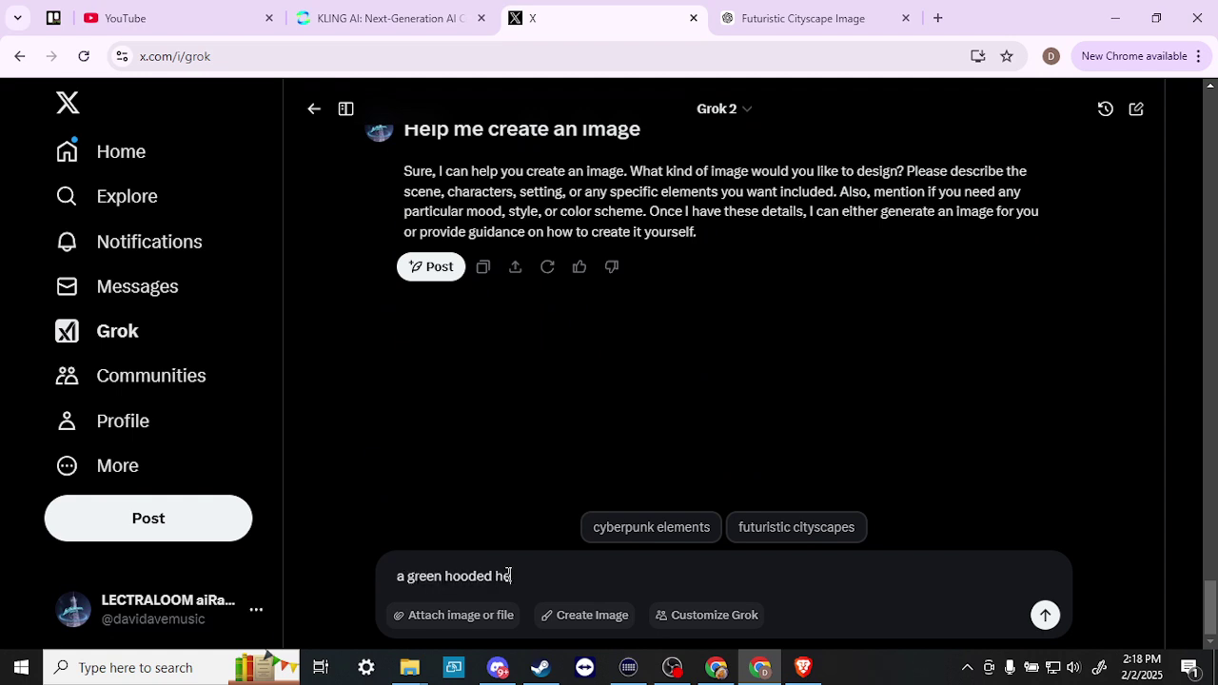
type("ro wearing a gold mask in a fantasy forest fighting a monster")
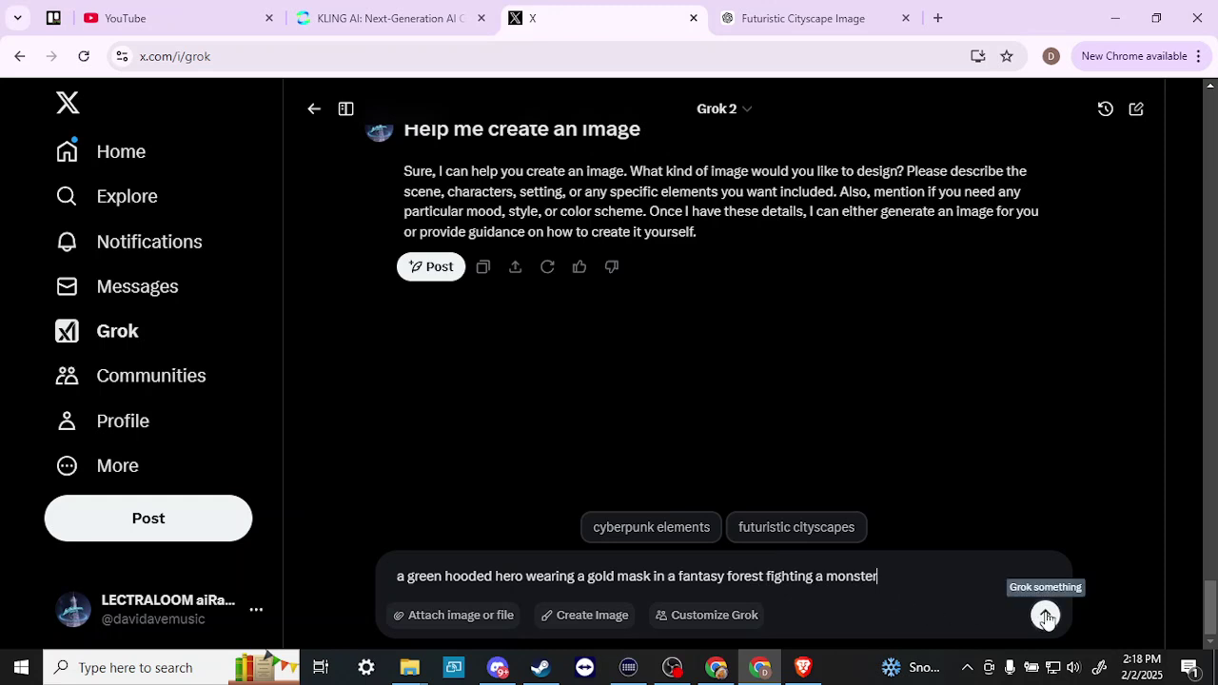
left_click(388, 575)
type("an image of")
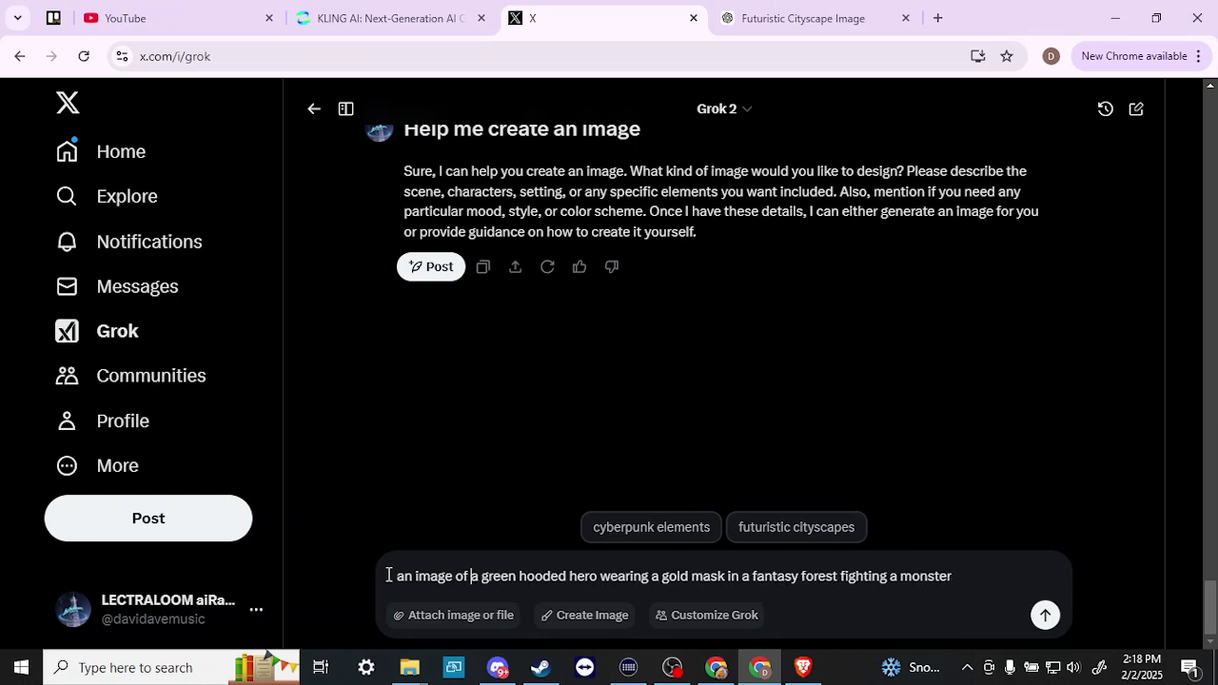
left_click(1048, 617)
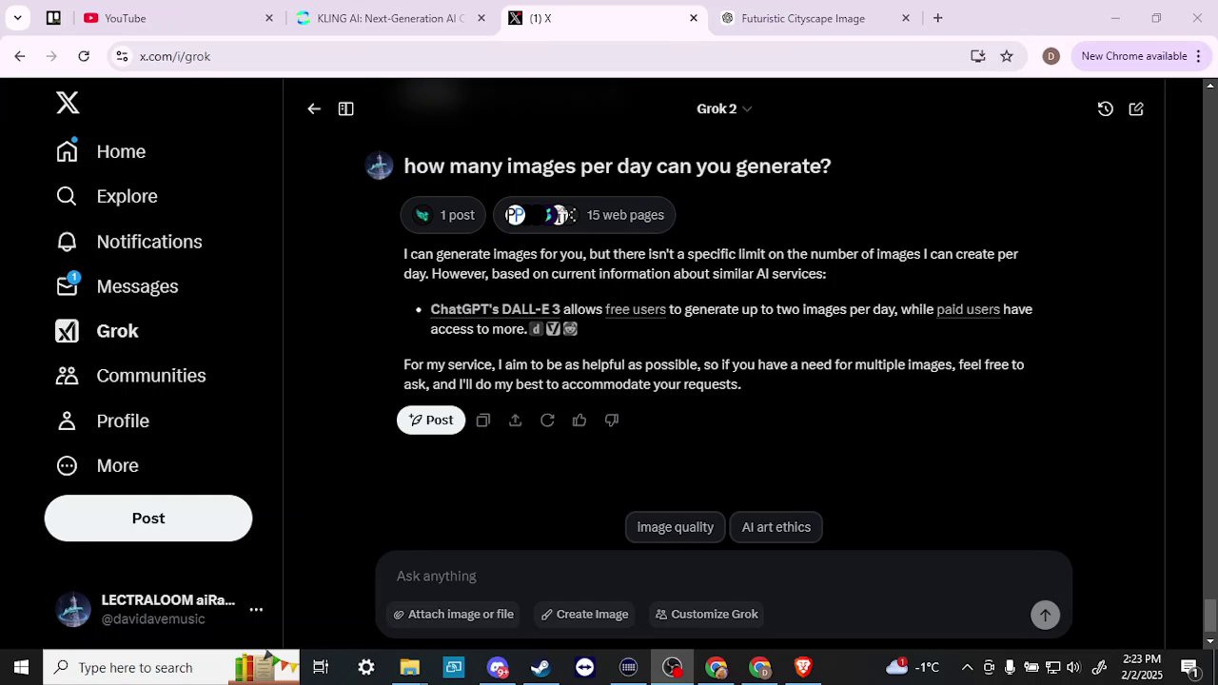
- Look through the green-hooded hero image sets, comparing the forest combat images with their fire, icy aura and full moon variations
scroll(885, 444, "up", 10)
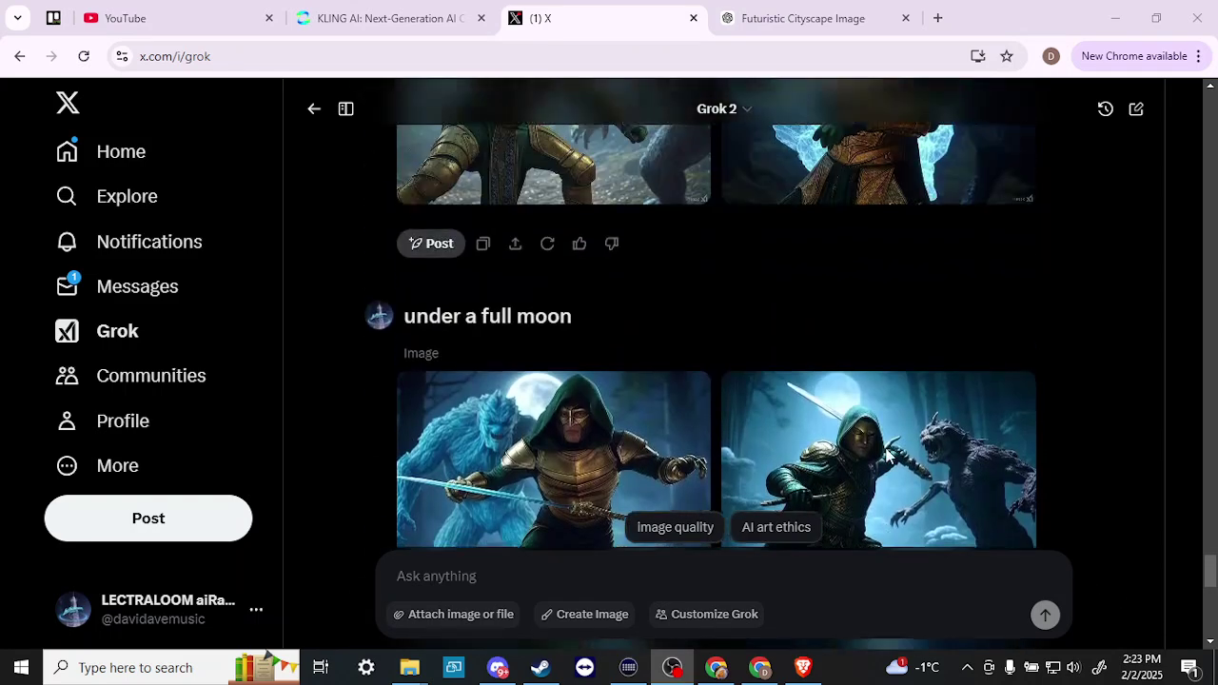
scroll(886, 455, "up", 10)
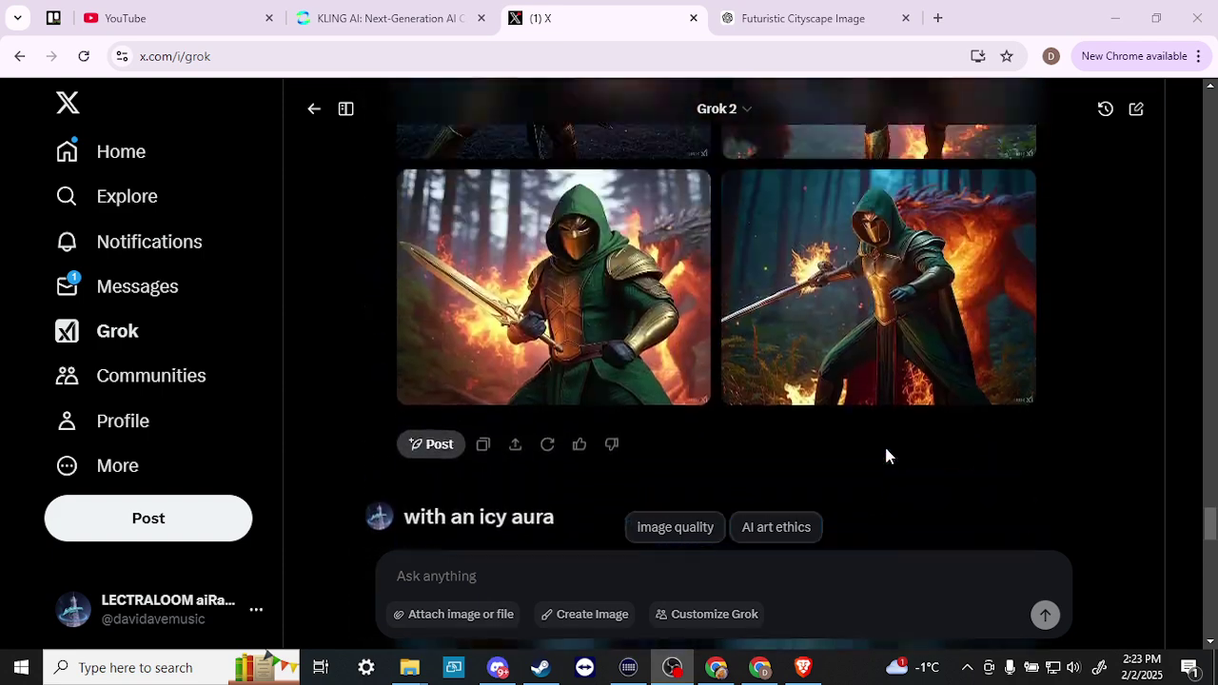
scroll(885, 448, "down", 3)
scroll(884, 444, "up", 3)
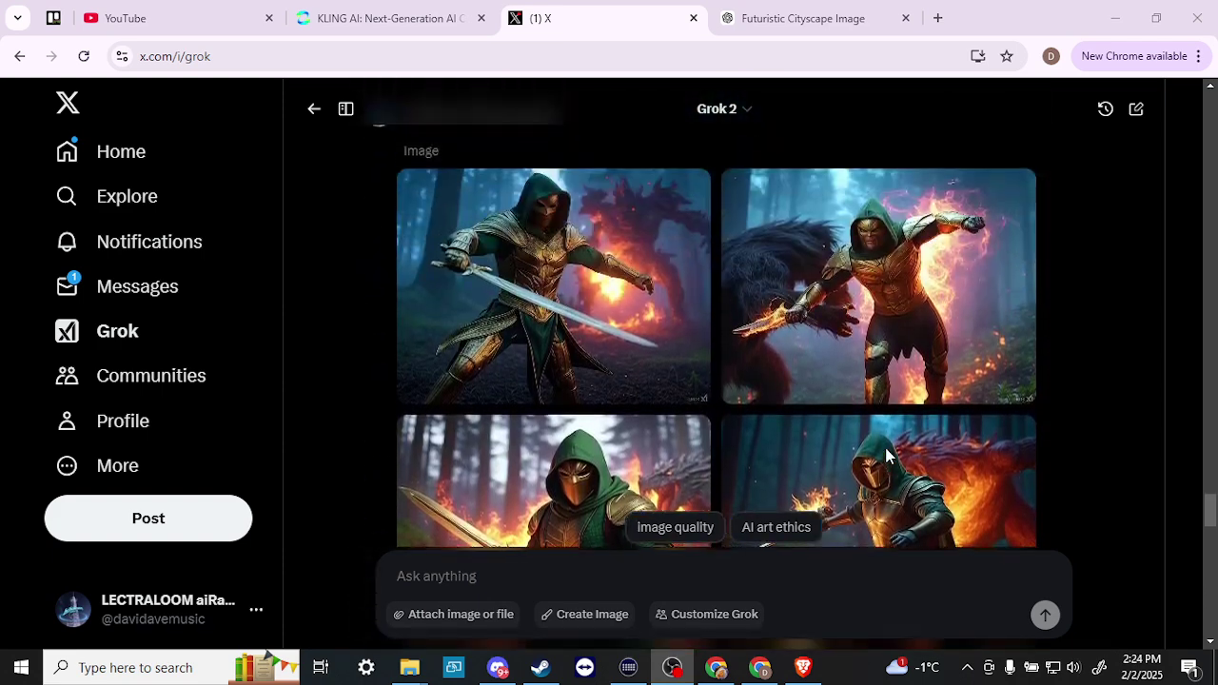
scroll(631, 344, "down", 5)
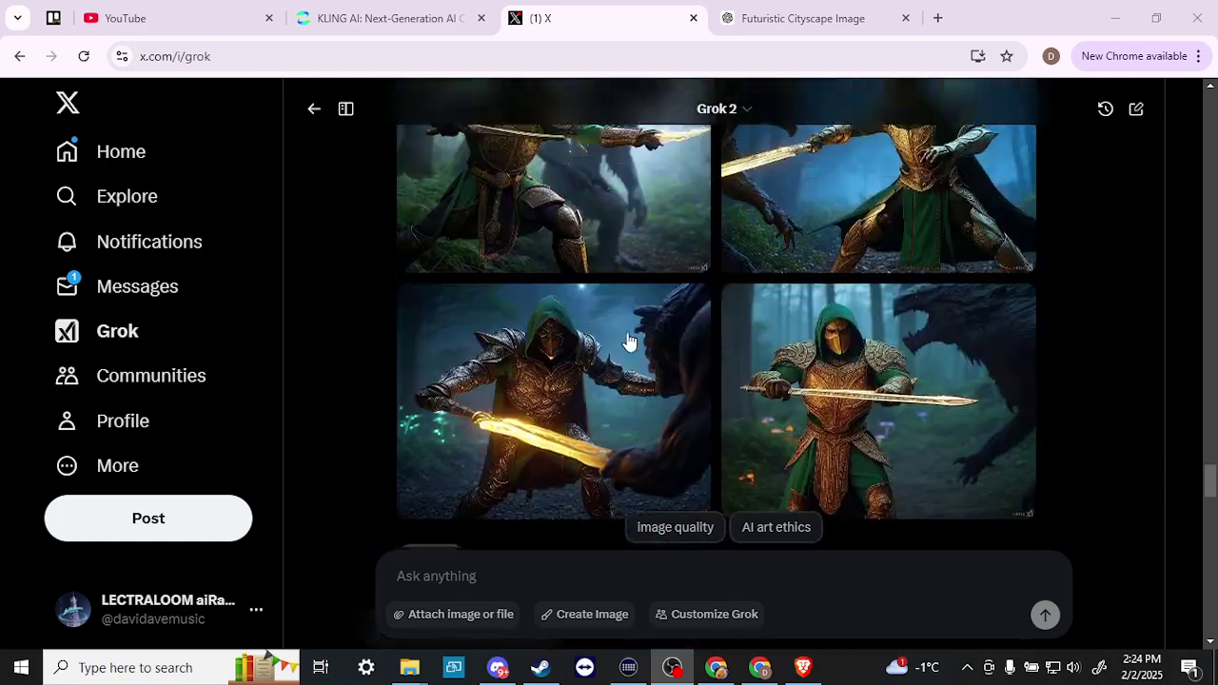
scroll(628, 341, "up", 1)
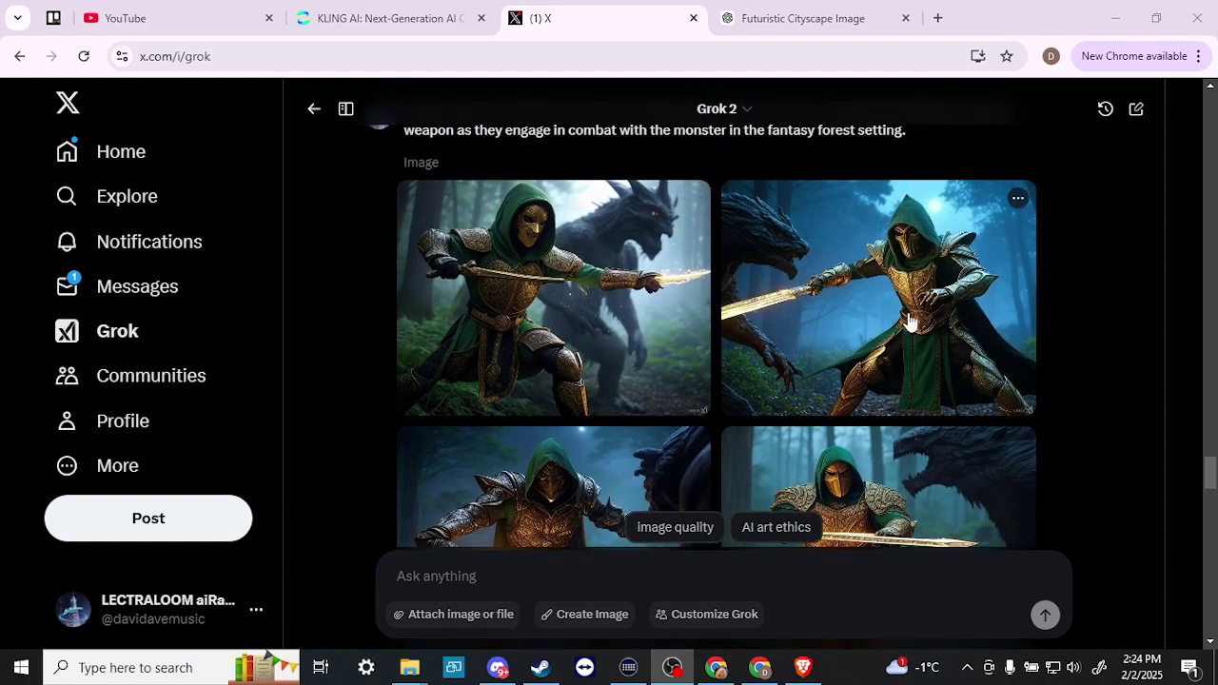
scroll(909, 323, "up", 5)
scroll(909, 324, "down", 6)
scroll(829, 299, "down", 1)
scroll(857, 444, "down", 2)
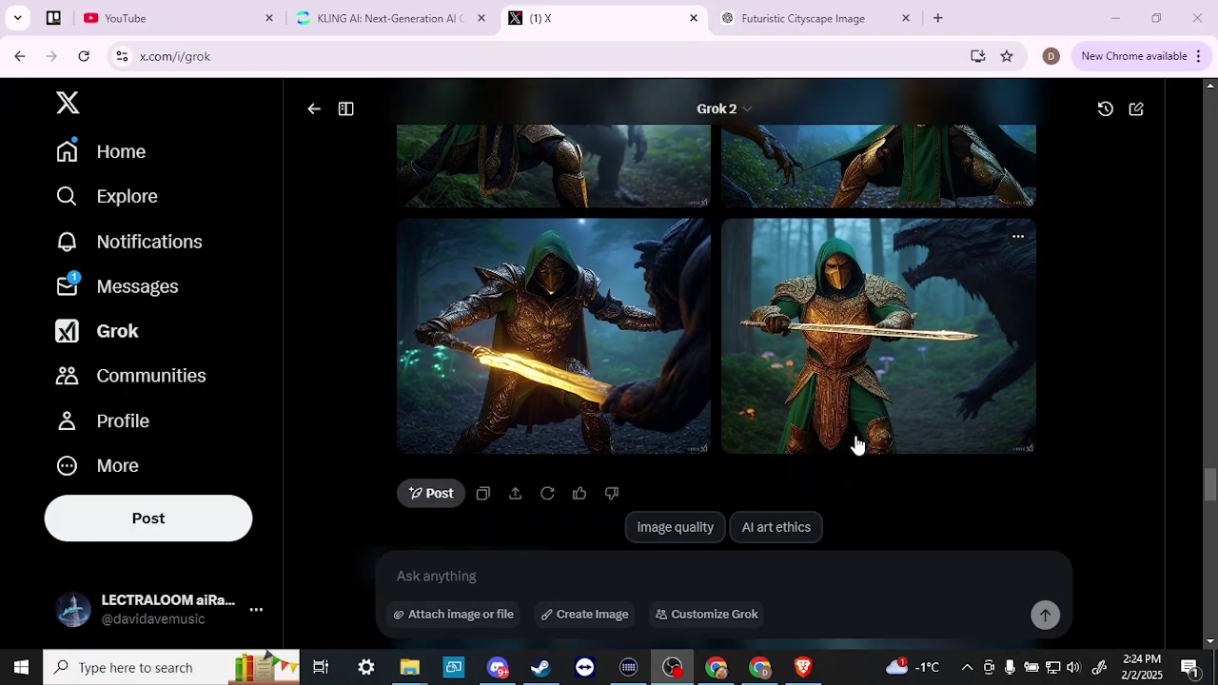
scroll(857, 445, "down", 6)
scroll(857, 445, "up", 2)
scroll(857, 444, "down", 3)
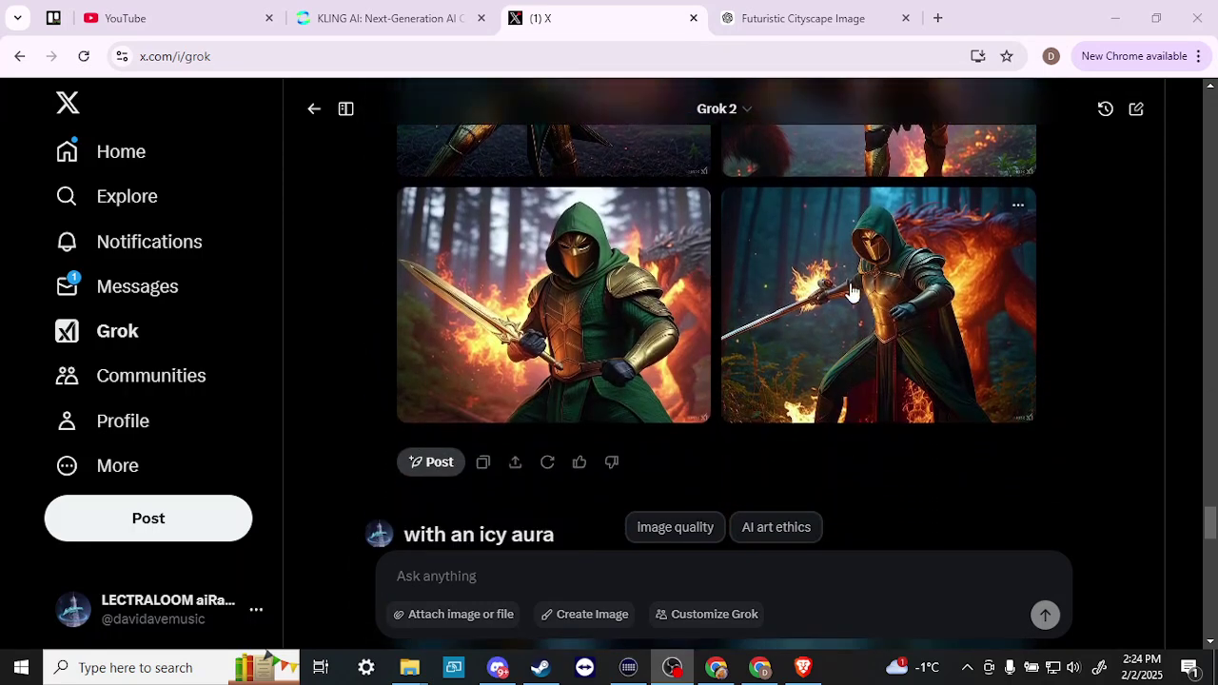
- Read the answer to "how many images per day can you generate?" and revisit the "under a full moon" hero images
scroll(847, 333, "down", 9)
scroll(847, 334, "down", 8)
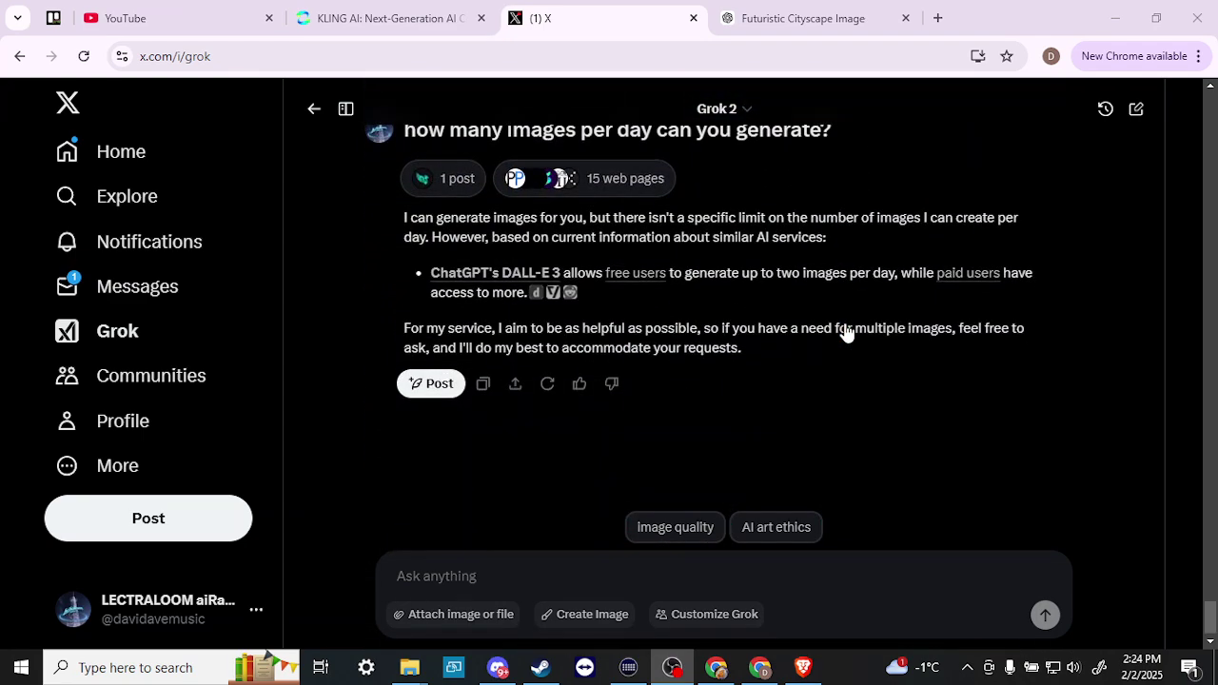
scroll(847, 333, "up", 1)
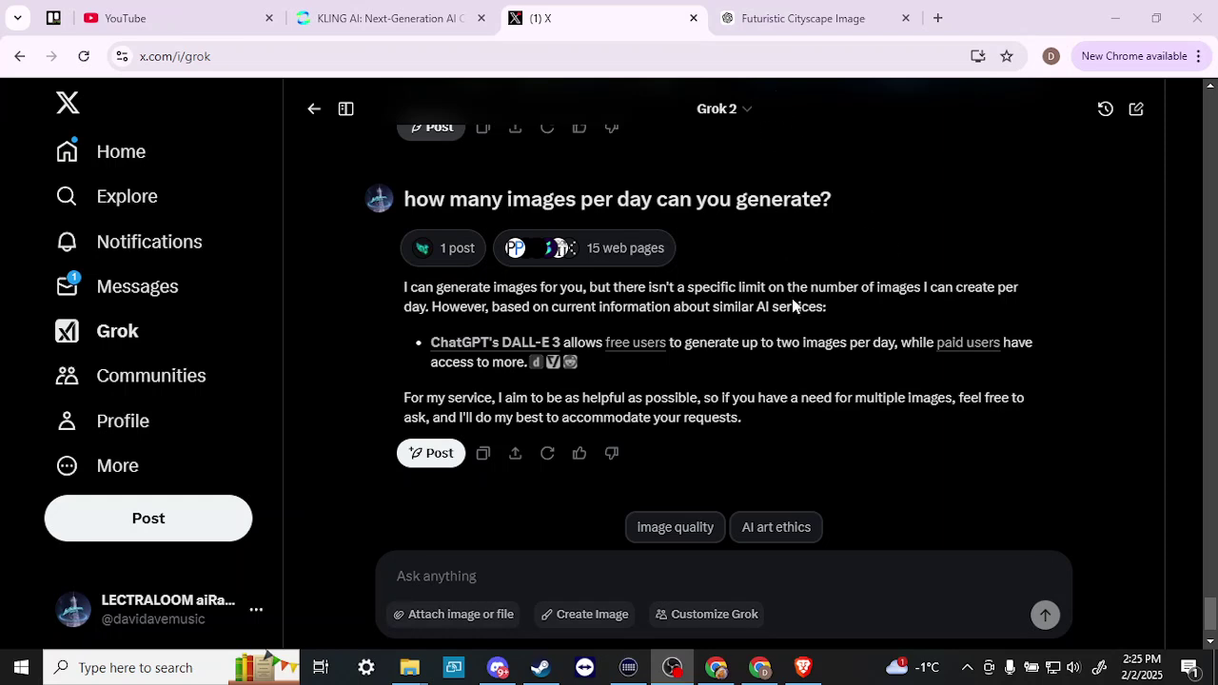
scroll(792, 305, "up", 7)
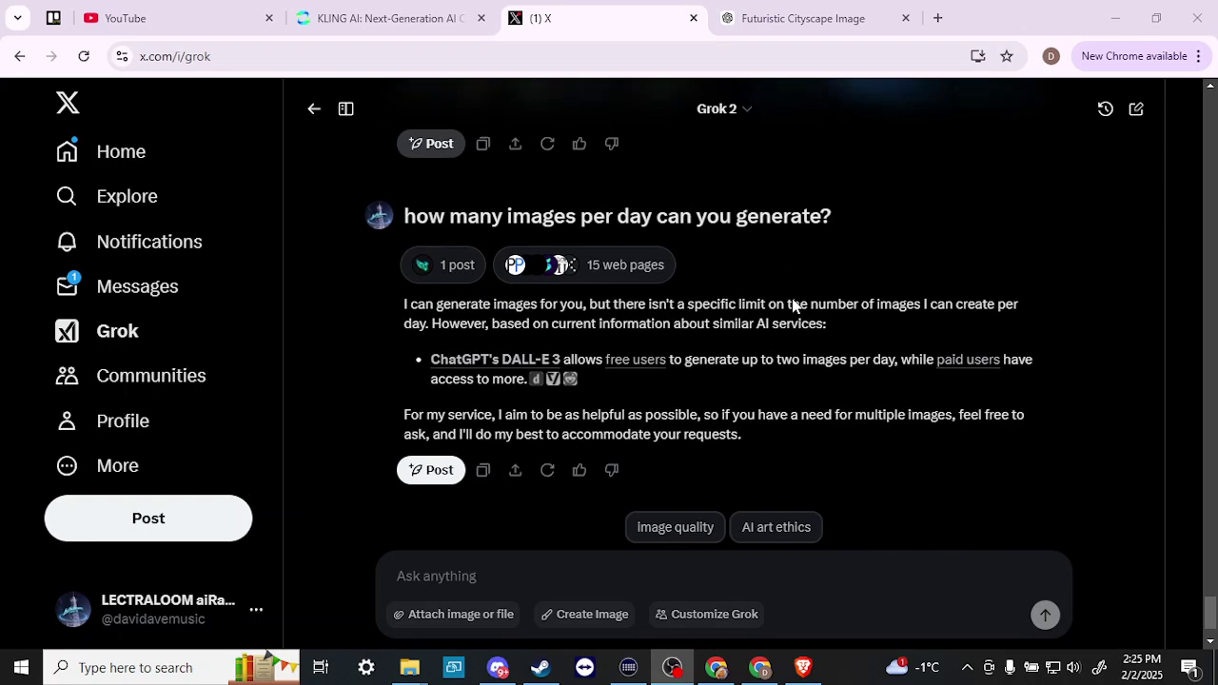
scroll(792, 305, "down", 3)
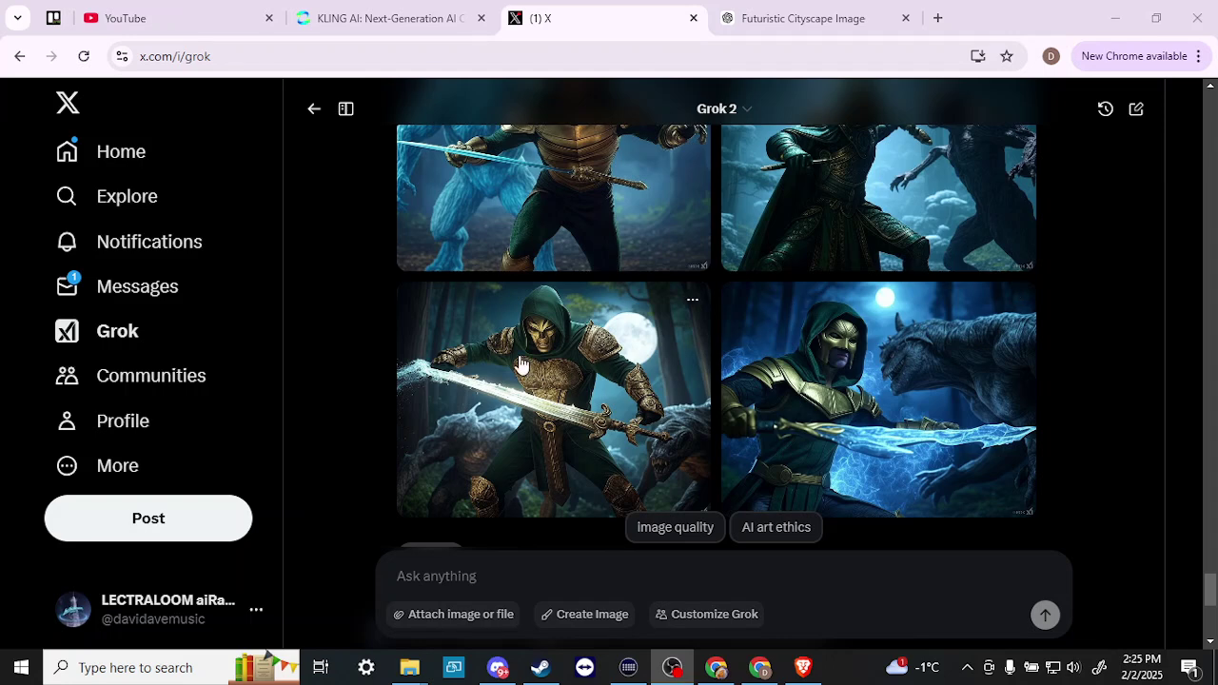